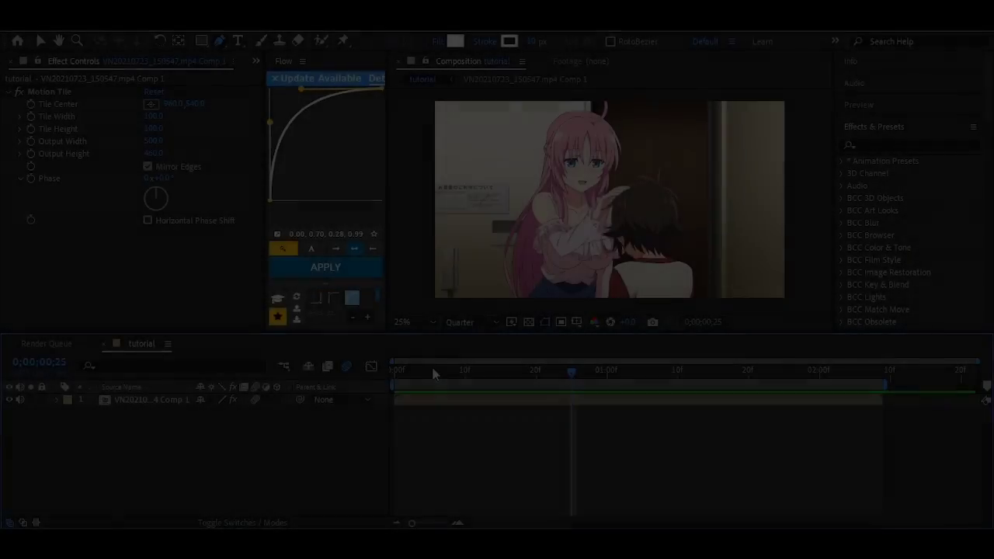
- Add a new null object above the video layer at the start of the composition
left_click_drag(431, 374, 387, 376)
key("space")
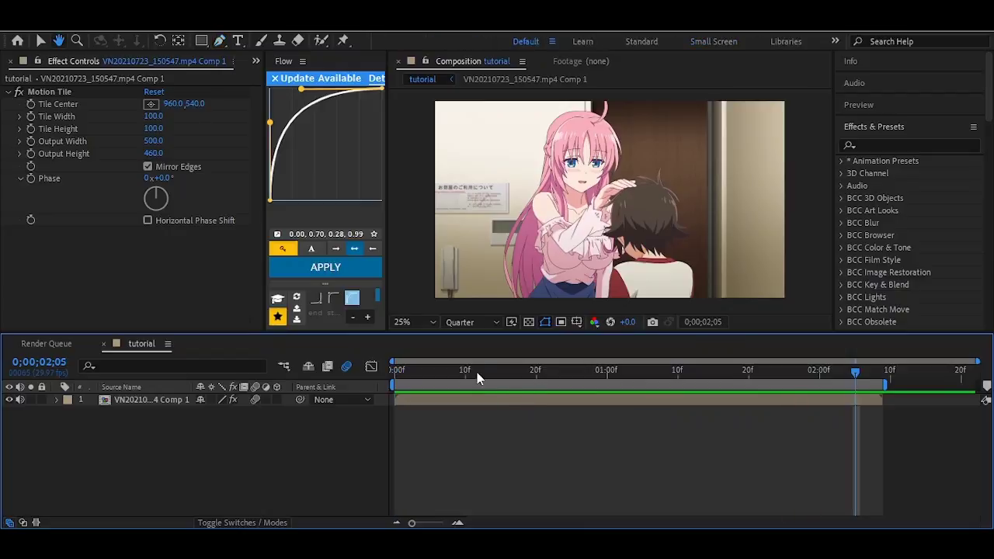
key("space")
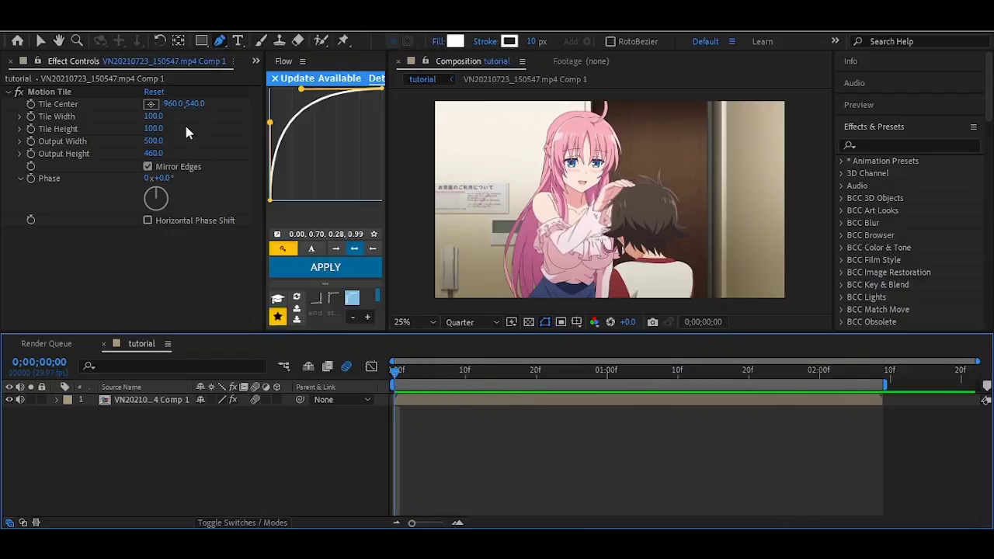
right_click(325, 434)
mouse_move(389, 282)
left_click(543, 370)
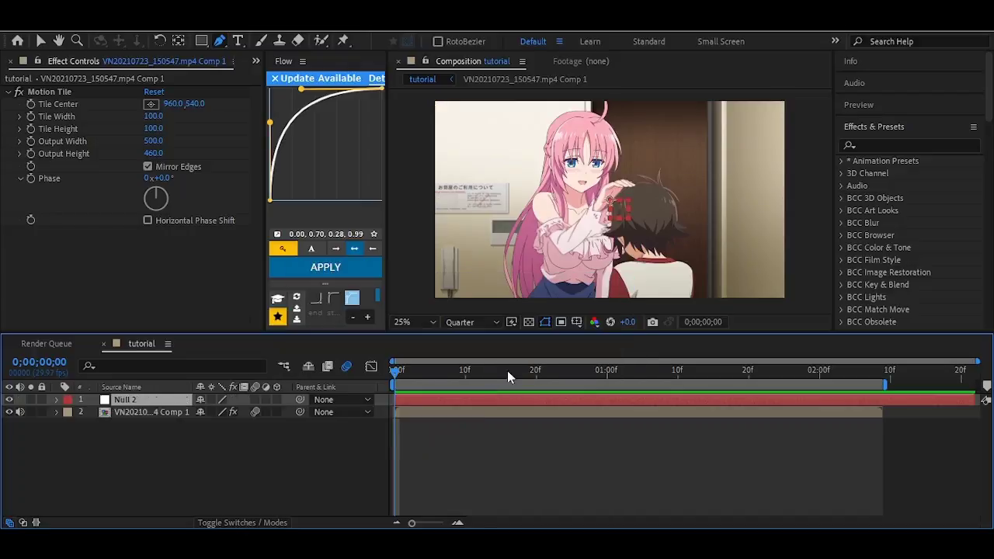
- Trim the null layer so it ends together with the video clip
left_click(884, 374)
key("ctrl+shift+d")
key("Delete")
- Duplicate the null twice and chain the parenting, video to the lowest null and each null to the one above
left_click(444, 375)
left_click(438, 401)
key("ctrl+d")
key("ctrl+d")
left_click(272, 439)
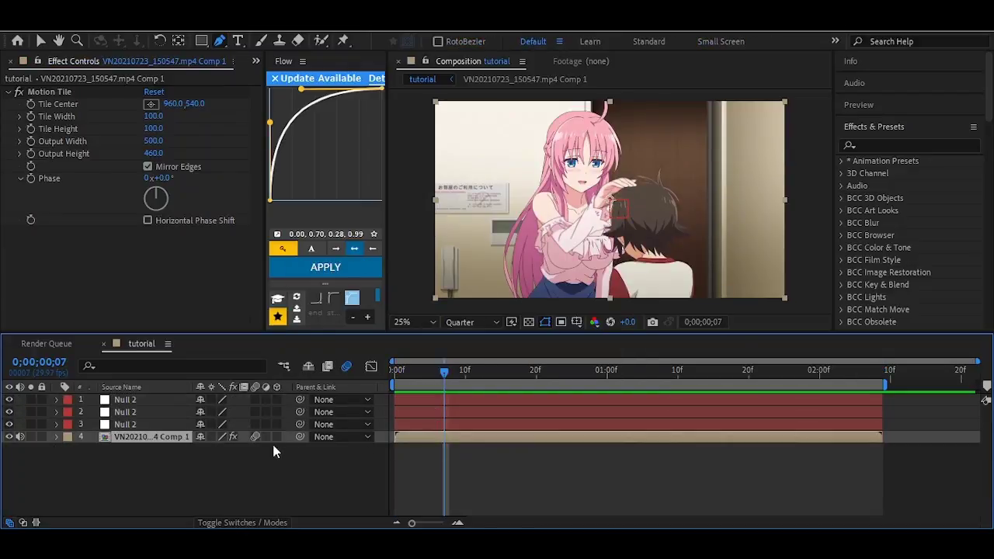
left_click_drag(300, 437, 296, 425)
- Keyframe the lowest null's Scale from 600% at the first frame to 100% at about 0;00;01;17
key("Home")
left_click(409, 424)
key("s")
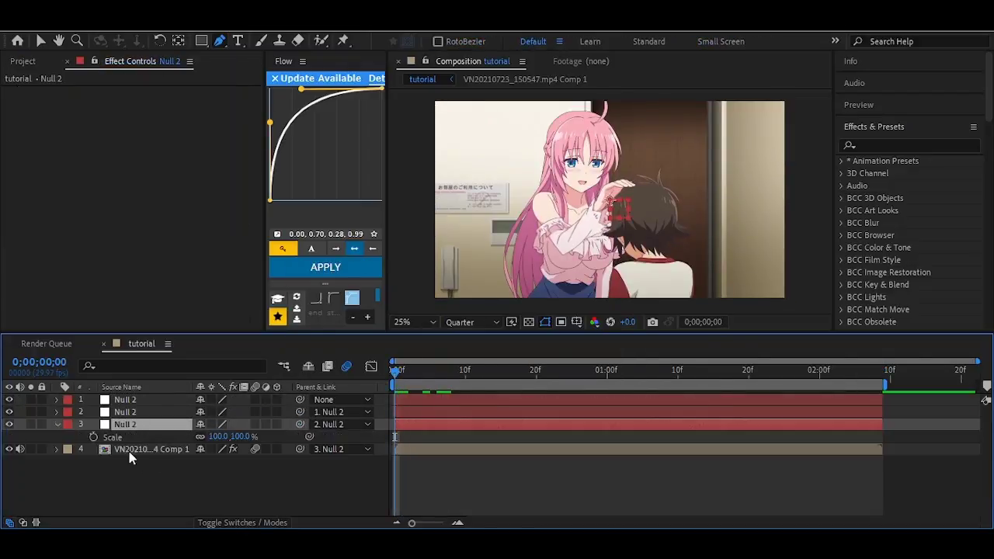
type("600")
key("Return")
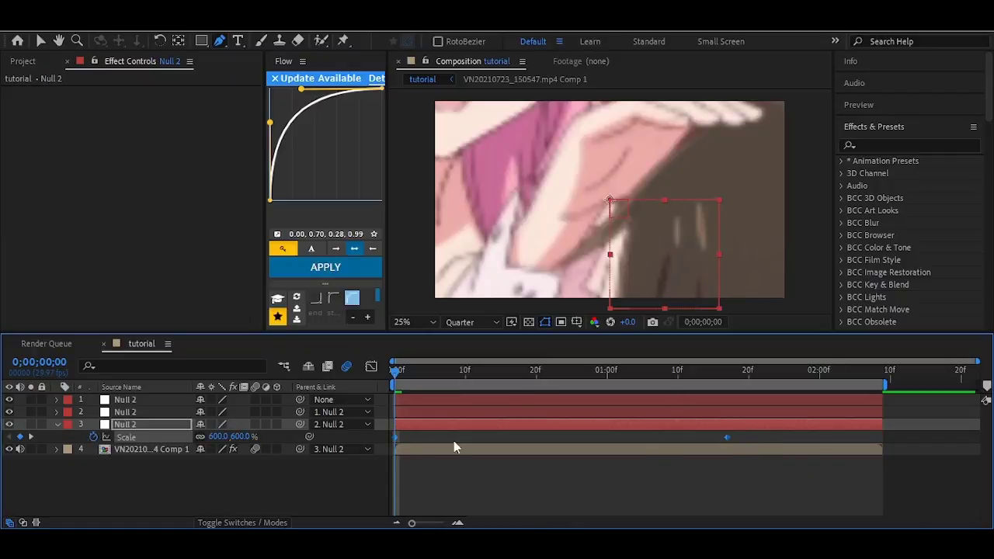
- Shape the lowest null's Scale curve to drop steeply and level off gradually, with its last keyframe at about 0;00;01;11
left_click(373, 368)
left_click_drag(506, 400, 364, 438)
left_click_drag(616, 488, 389, 480)
key("space")
left_click(371, 366)
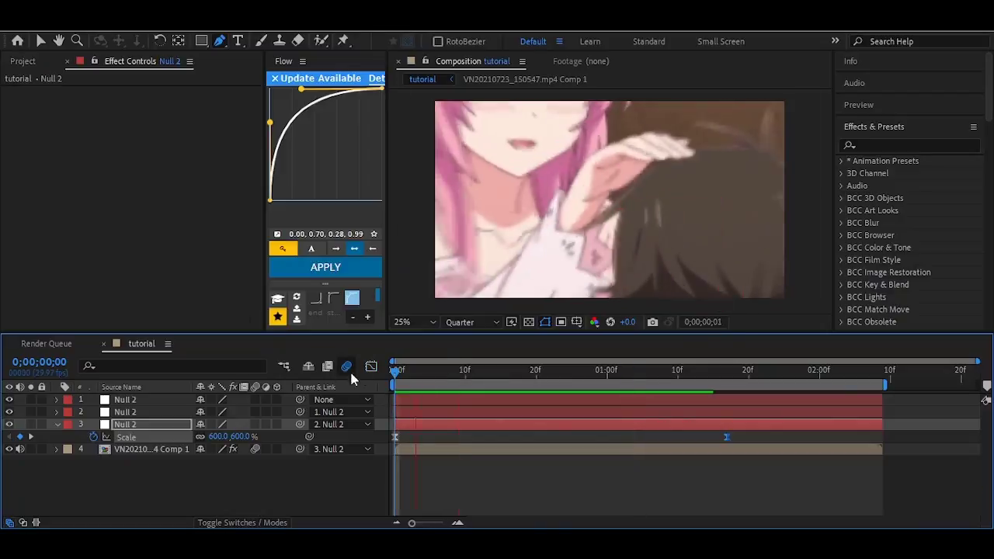
left_click_drag(727, 437, 684, 437)
left_click(370, 368)
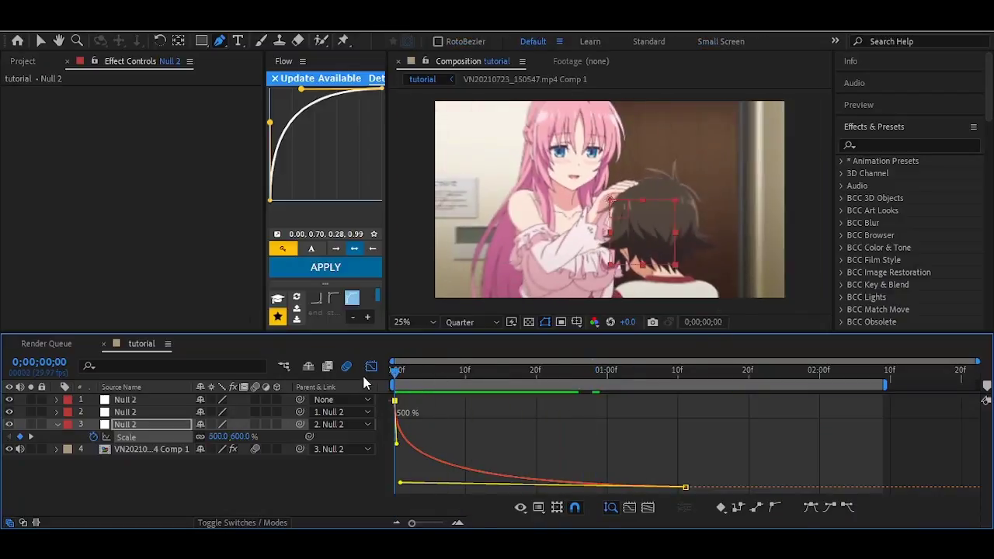
left_click(370, 368)
- Animate the middle null's Position to -531, -290 and Scale to 173% between about 0;00;00;29 and 0;00;02;02
left_click(578, 409)
left_click_drag(587, 377, 778, 379)
key("alt+shift+p")
key("alt+shift+s")
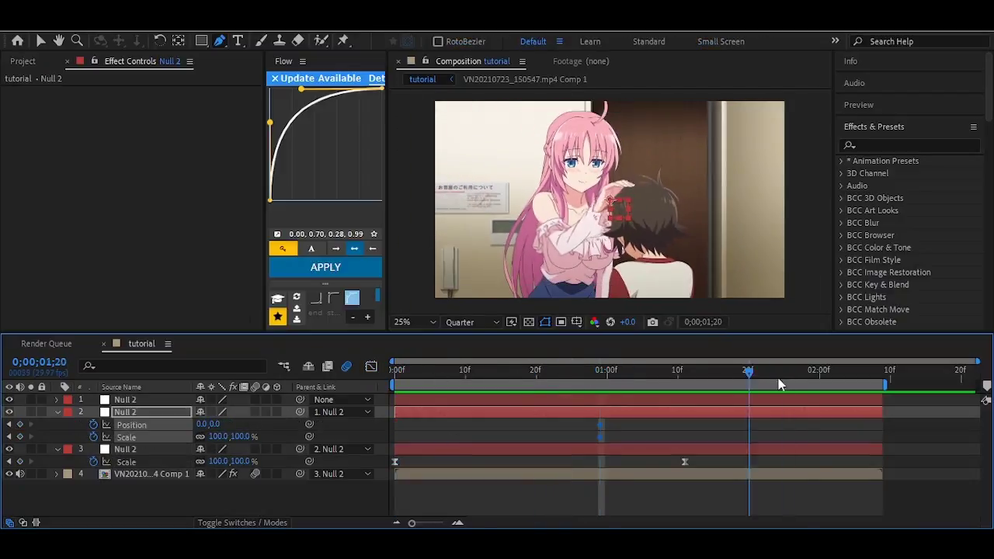
mouse_move(232, 424)
left_mouse_down()
mouse_move(4, 425)
mouse_move(304, 431)
mouse_move(228, 437)
left_mouse_up()
left_click_drag(206, 425, 244, 424)
left_click_drag(834, 419, 794, 443)
left_click_drag(805, 437, 584, 420)
- Ease the middle null's Position and Scale keyframes and lengthen the last keyframe's incoming ease in the speed graph
key("F9")
left_click(371, 366)
left_click(537, 508)
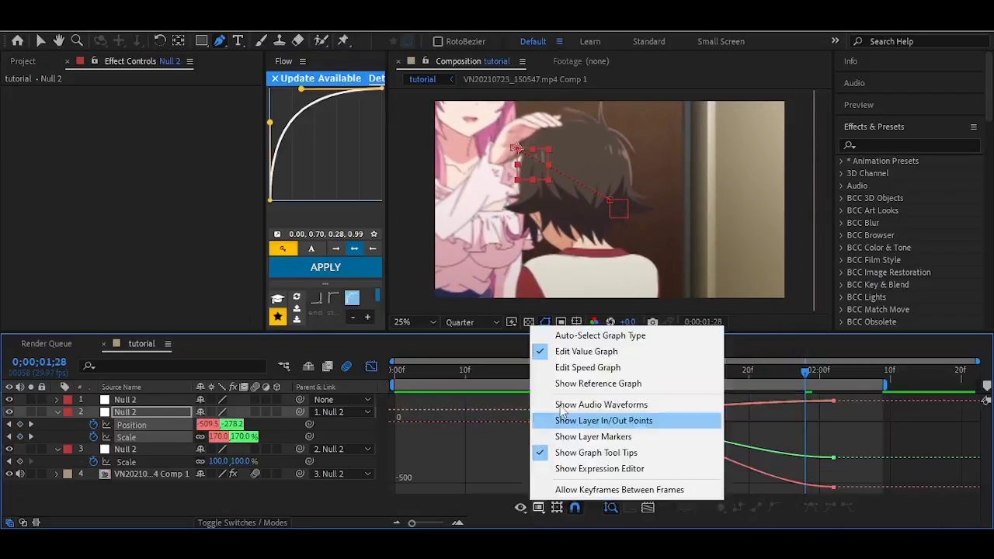
left_click(590, 368)
left_click(833, 487)
left_click_drag(794, 488, 759, 487)
- Preview the combined zoom and pan motion from the start of the composition
left_click(552, 374)
key("space")
key("Home")
key("space")
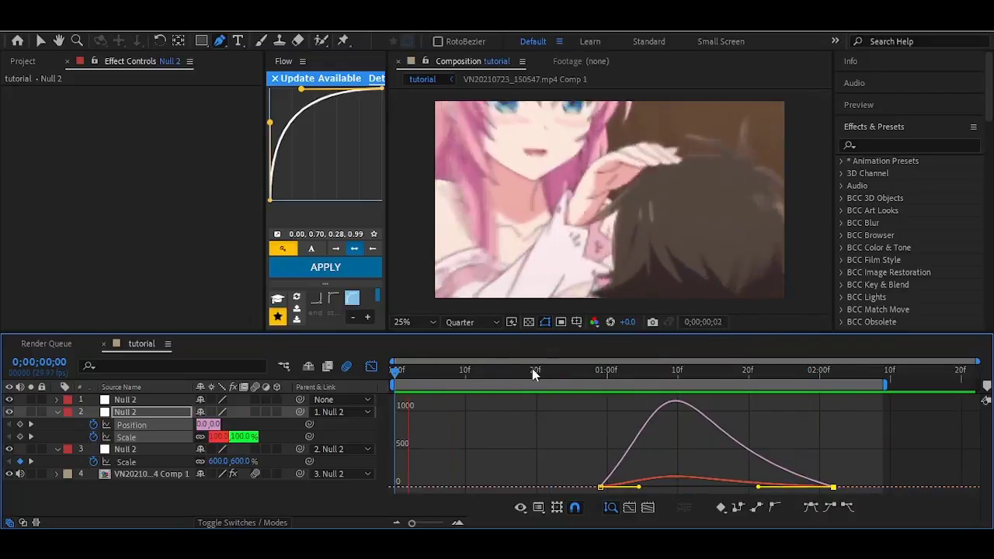
left_click(371, 367)
left_click(800, 373)
left_click(572, 373)
key("space")
left_click(423, 373)
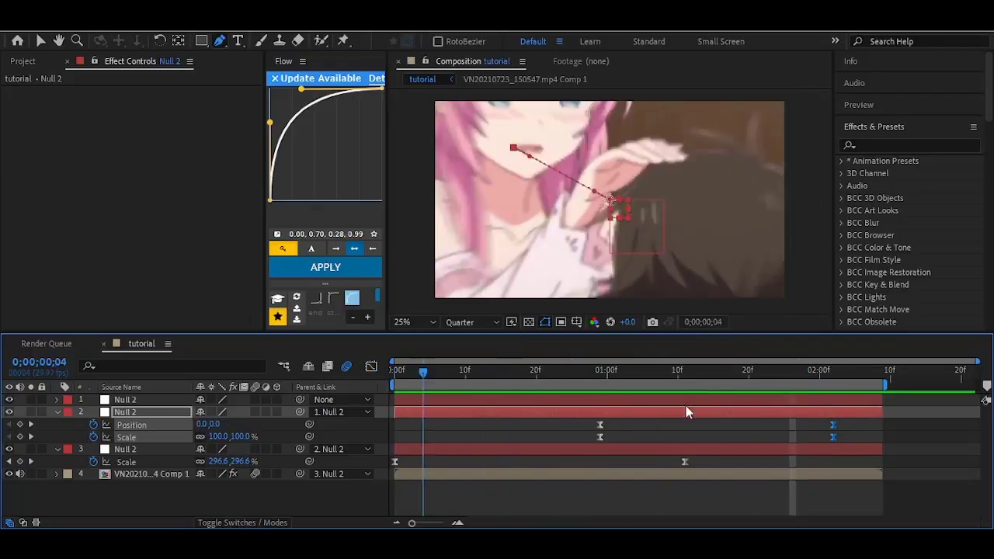
- Keyframe the top null's Scale from 100% at about 0;00;01;26 down to a much smaller size at the clip's end
left_click(687, 402)
left_click(784, 374)
key("alt+shift+s")
left_click_drag(786, 412, 792, 414)
key("o")
left_click_drag(215, 412, 151, 406)
key("ctrl+z")
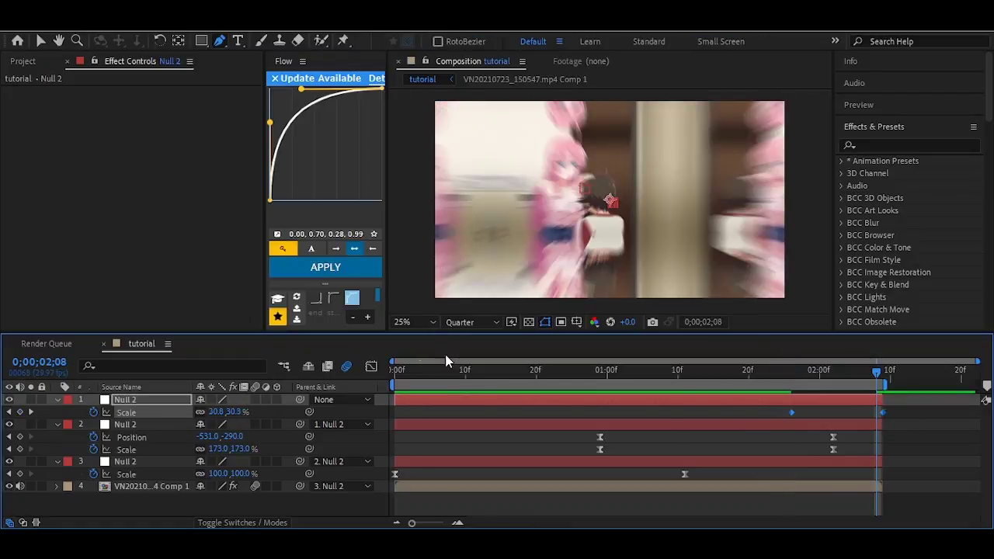
- Shape the top null's Scale curve in the value graph to rise slightly before dropping sharply, and preview the motion
left_click(370, 367)
left_click(537, 506)
left_click(586, 351)
left_click(883, 488)
left_click_drag(854, 486, 896, 417)
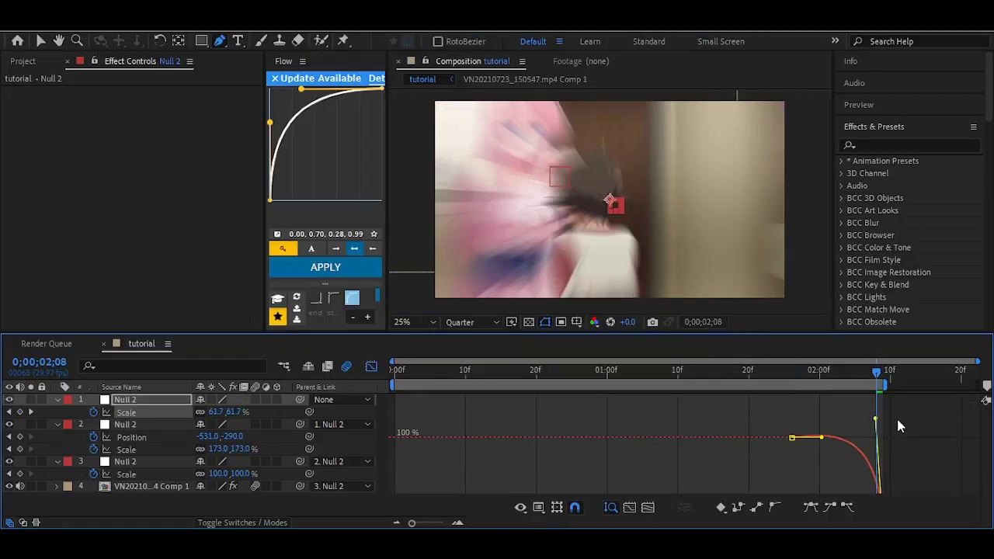
left_click_drag(821, 418, 873, 403)
left_click_drag(876, 372, 599, 371)
key("space")
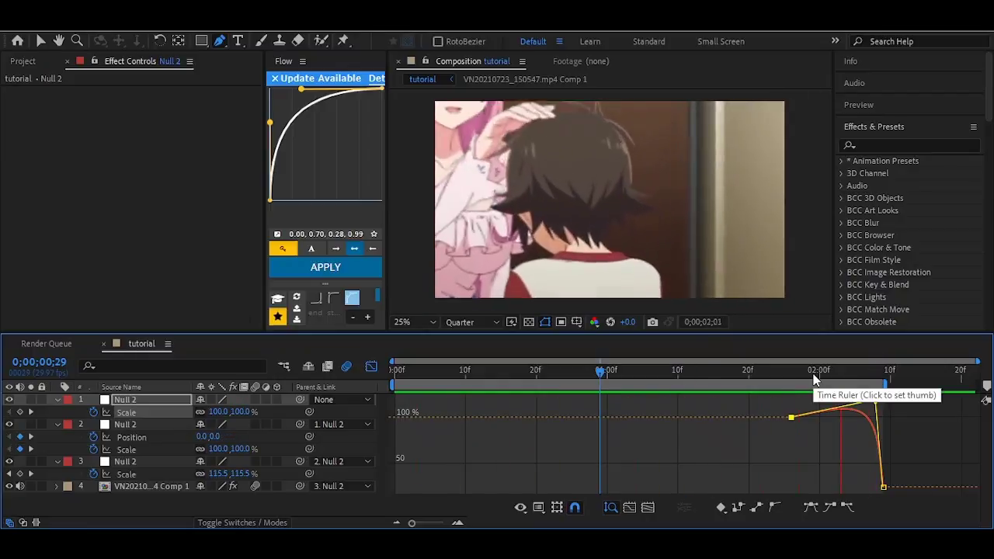
- Close the graph view, return to the first frame and collapse the nulls' keyframed properties
left_click_drag(813, 374, 426, 368)
left_click(371, 366)
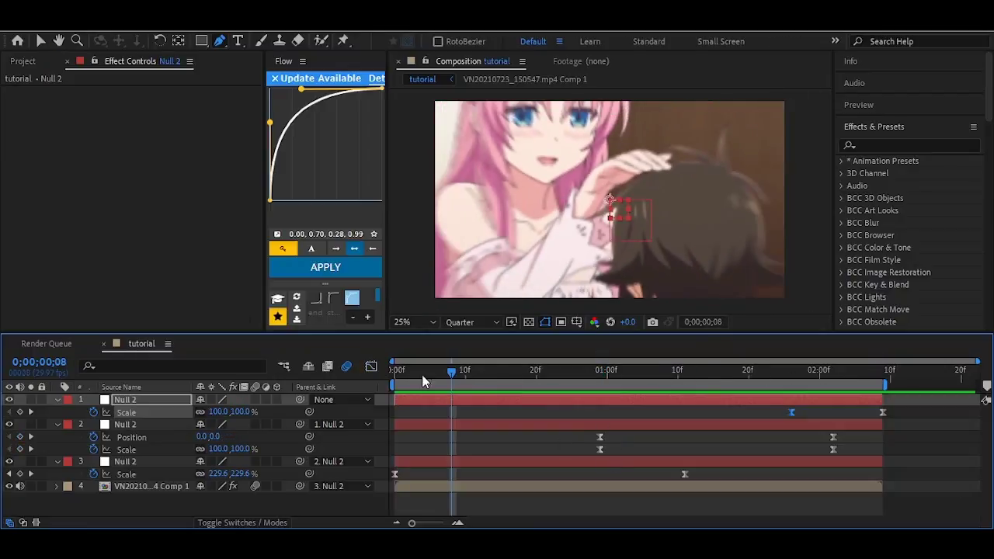
key("Home")
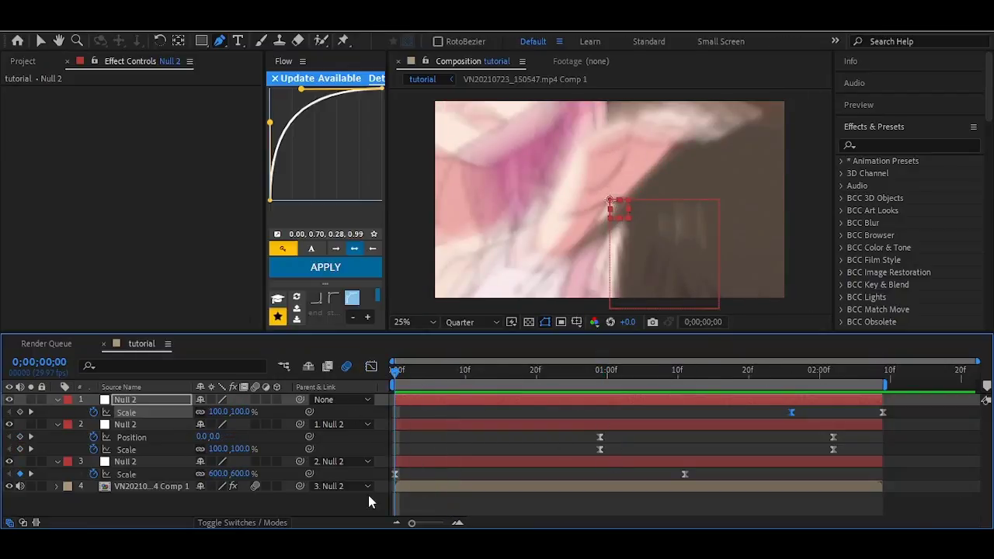
left_click(331, 505)
key("u")
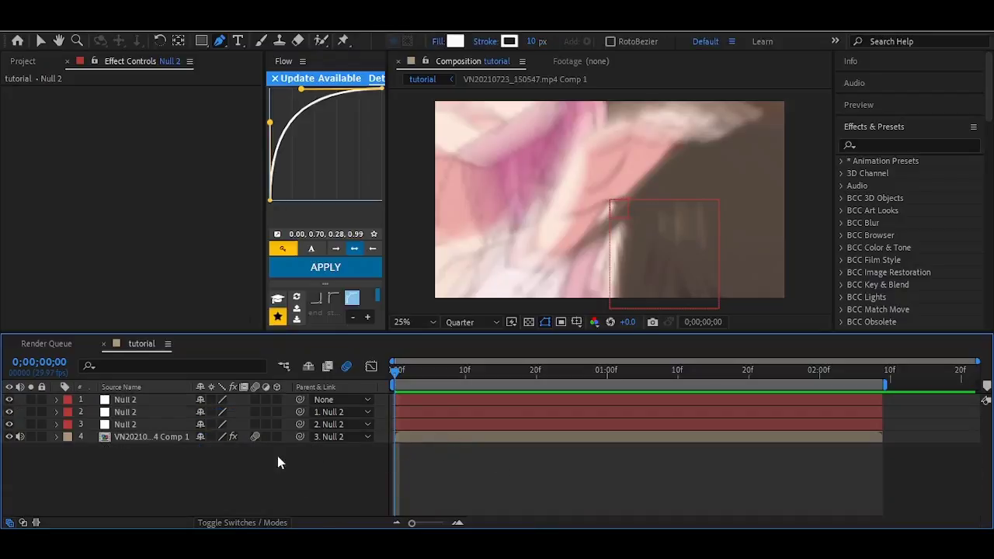
- Add a black solid above the nulls and trim it to the end of the video clip
right_click(278, 458)
mouse_move(421, 305)
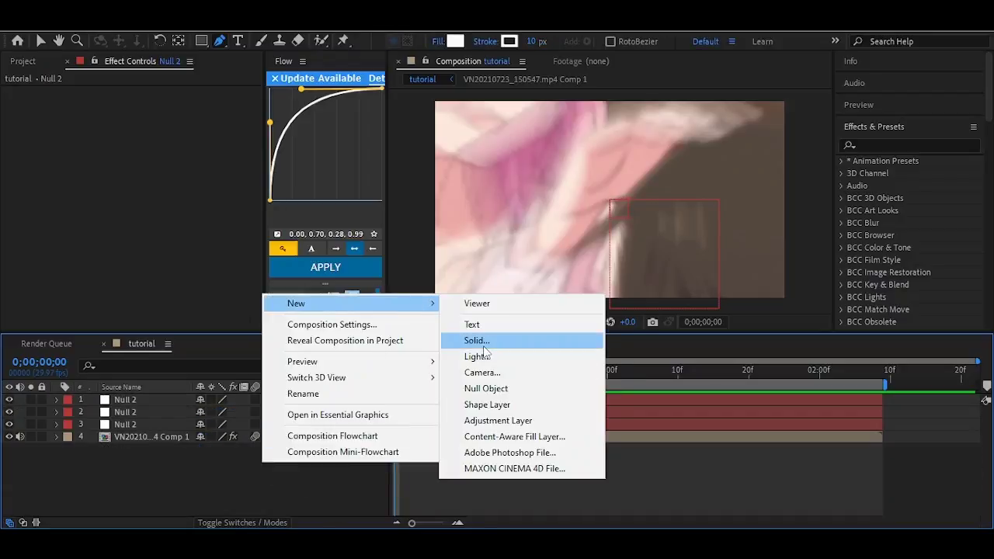
left_click(483, 346)
left_click(334, 409)
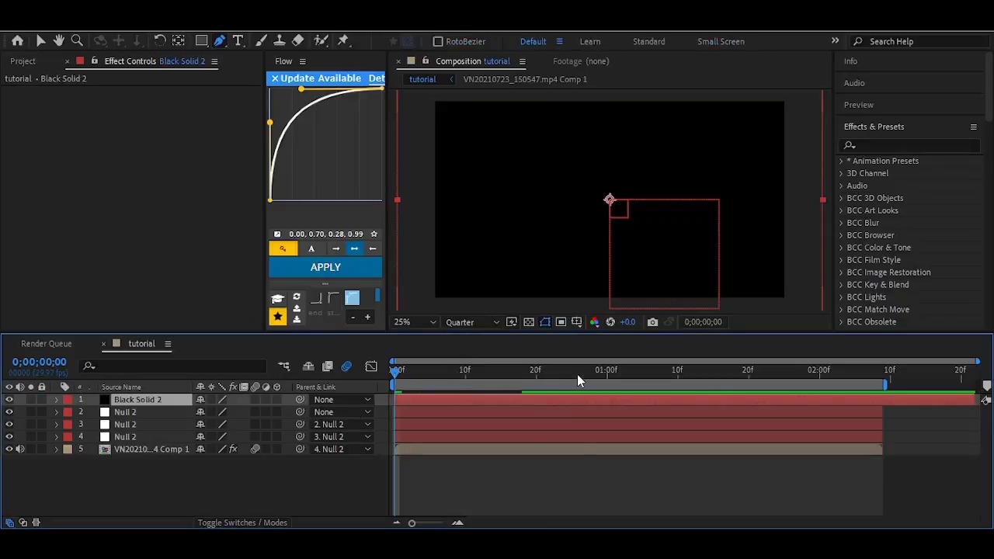
left_click(587, 372)
left_click(883, 372)
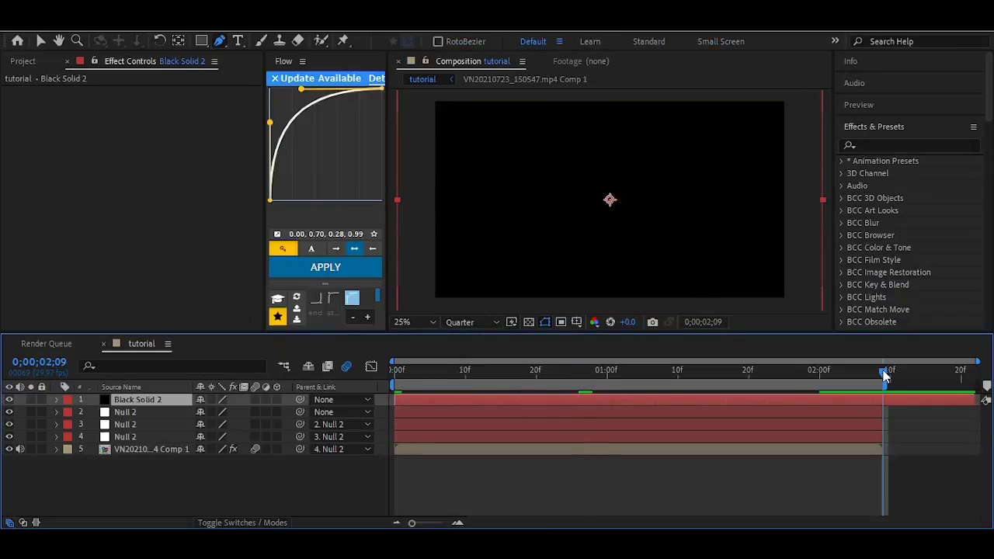
key("ctrl+shift+d")
key("Delete")
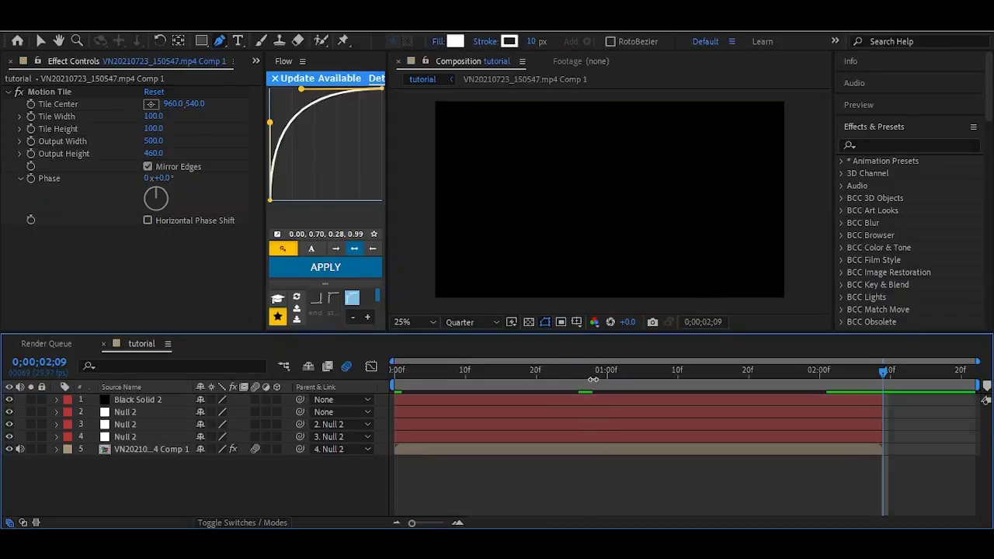
- Apply the 3D Stroke effect to the black solid and end the work area at the end of the clip
left_click(593, 372)
left_click(596, 399)
key("ctrl+space")
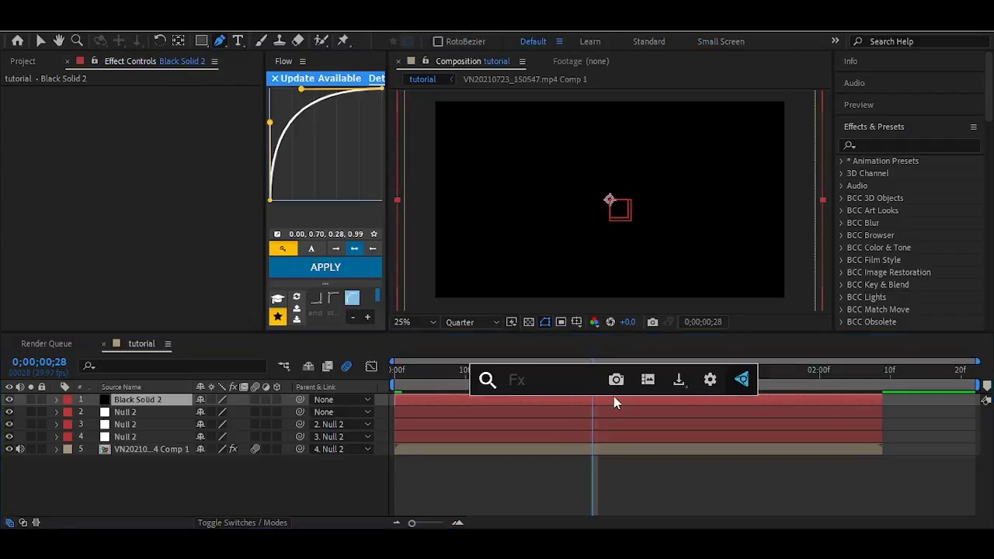
type("3d s")
left_click(587, 396)
key("v")
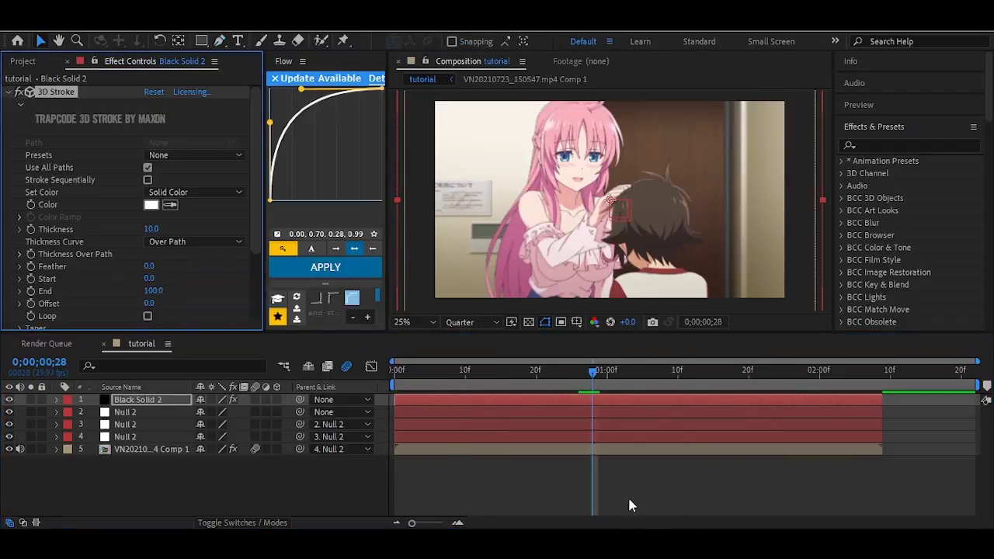
left_click_drag(979, 385, 884, 385)
key("space")
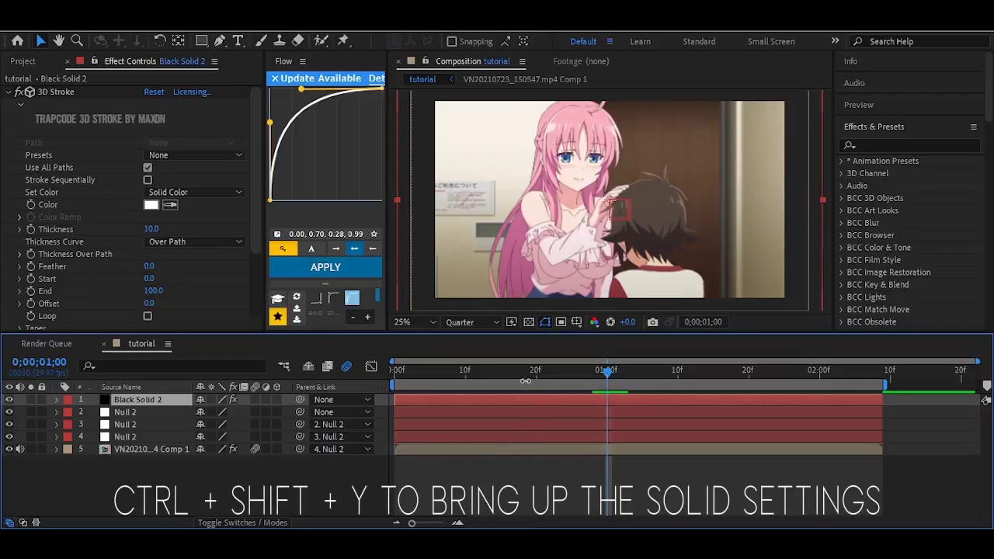
- Set the black solid's width to 2500 px in its solid settings
key("ctrl+shift+y")
left_click(217, 166)
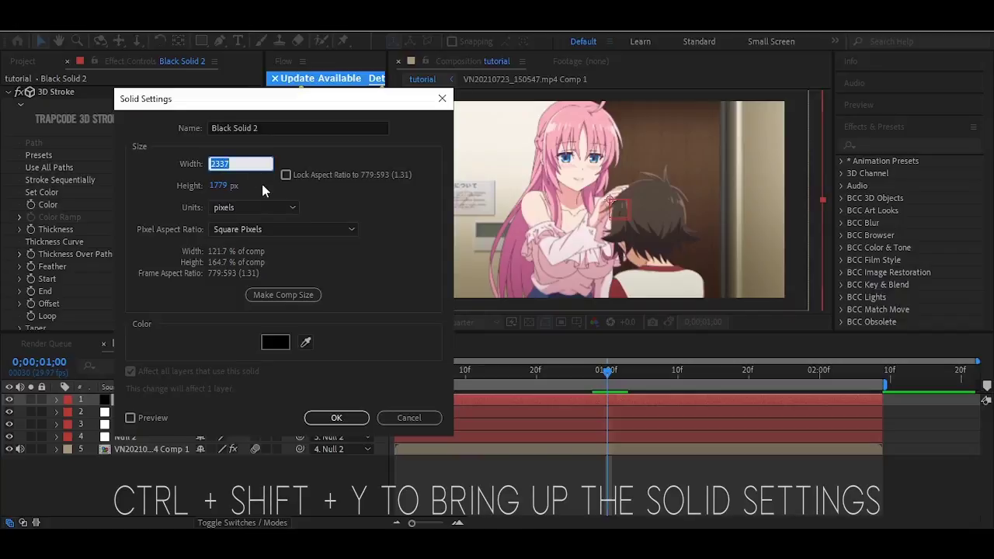
type("2300")
key("Return")
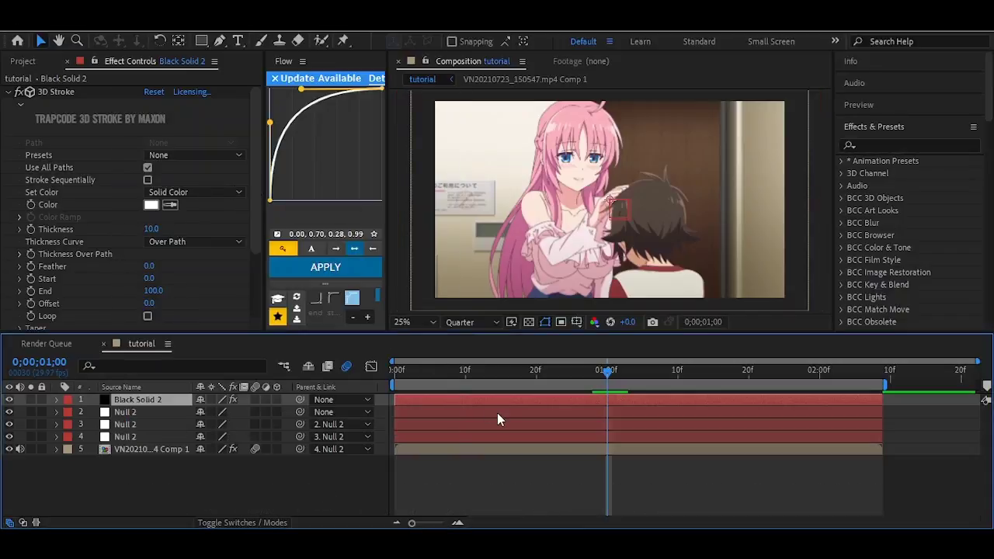
- Increase the black solid's height to about 1920 px and check its bounds around the composition
key("ctrl+shift+y")
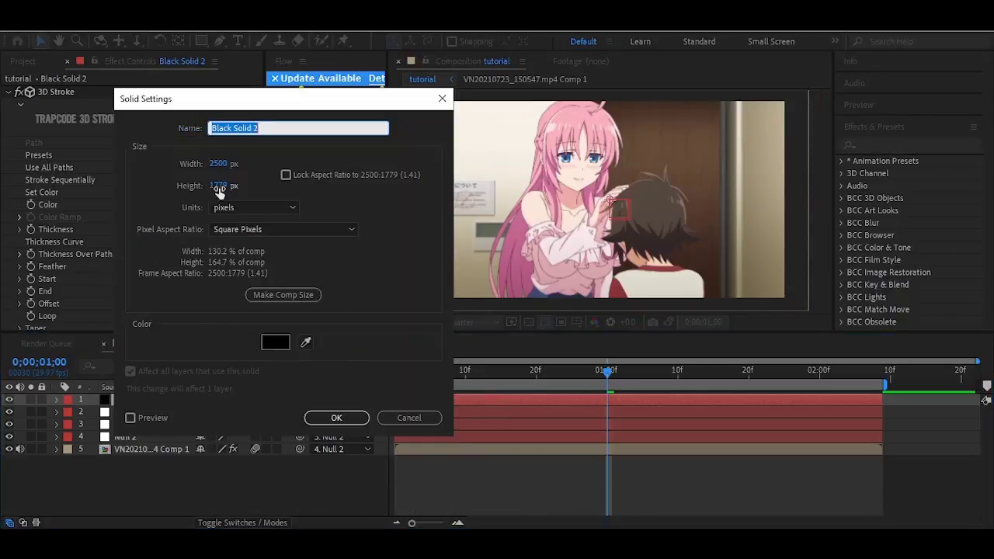
left_click(219, 187)
type("18")
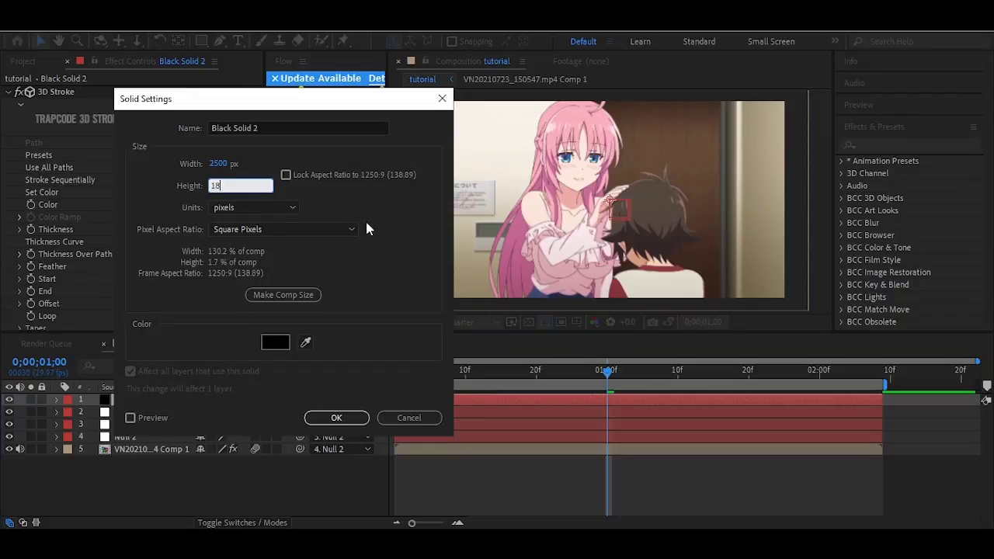
type("0")
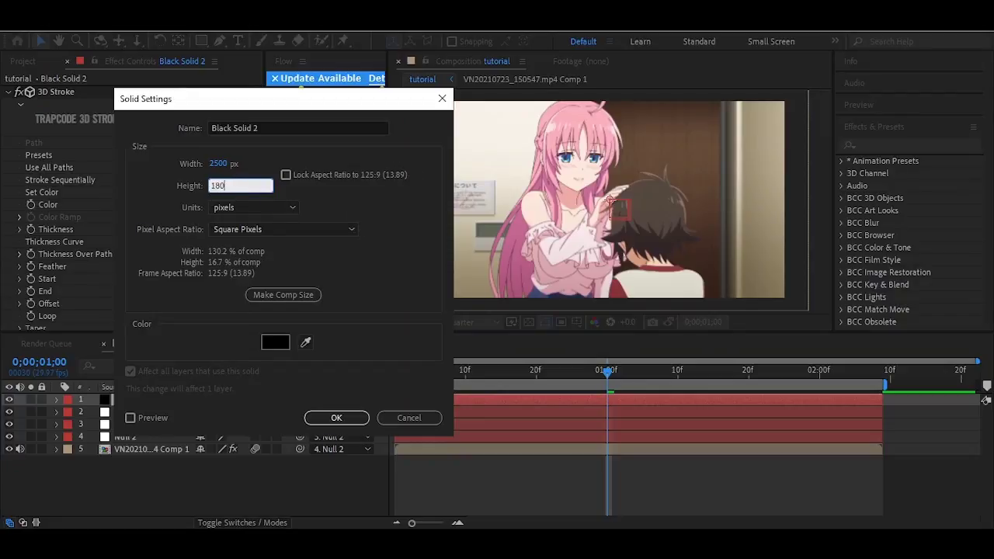
type("092")
key("Return")
scroll(585, 173, "down", 1)
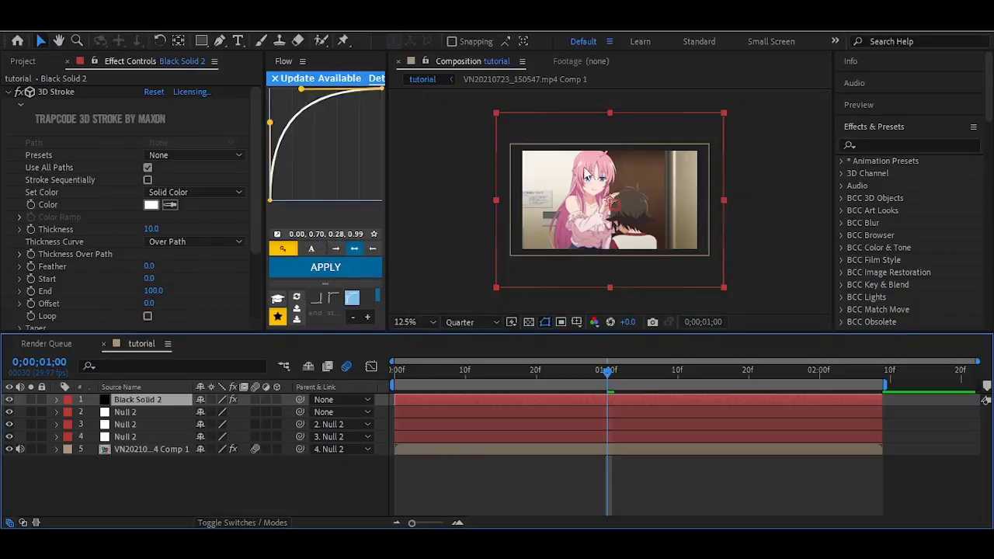
scroll(619, 225, "up", 1)
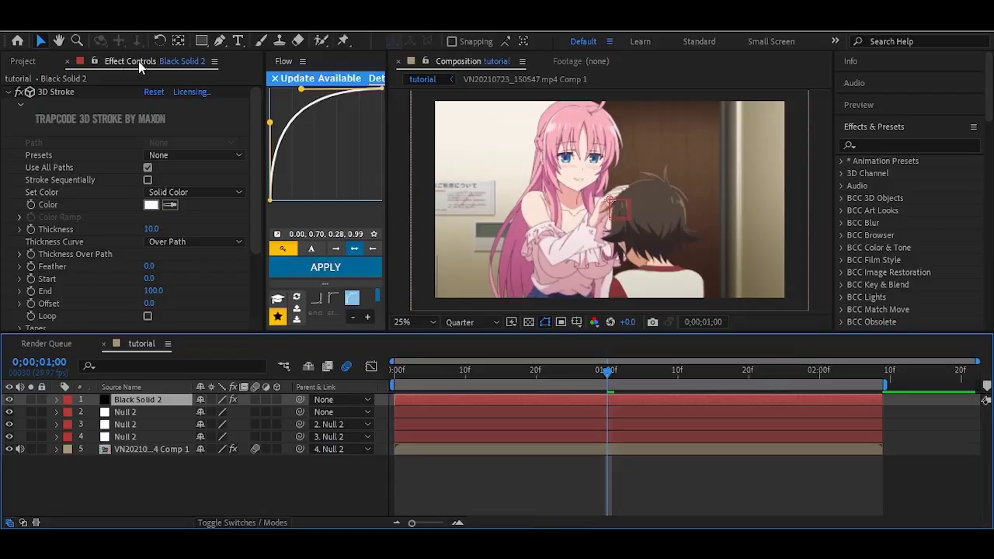
- Draw a curved pen path on the black solid, looping around both characters with its ends beyond the frame's right edge
left_click(220, 41)
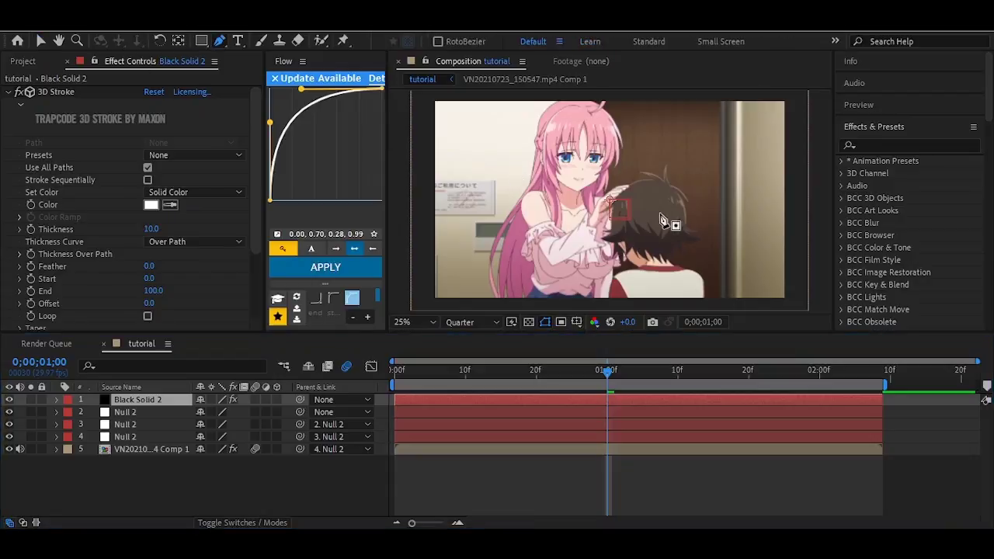
scroll(678, 238, "down", 1)
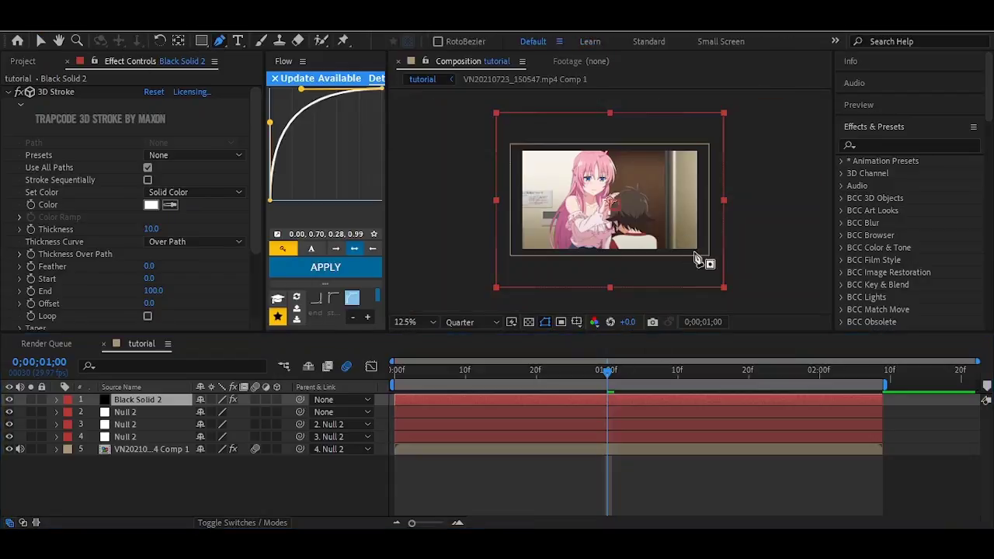
left_click(713, 198)
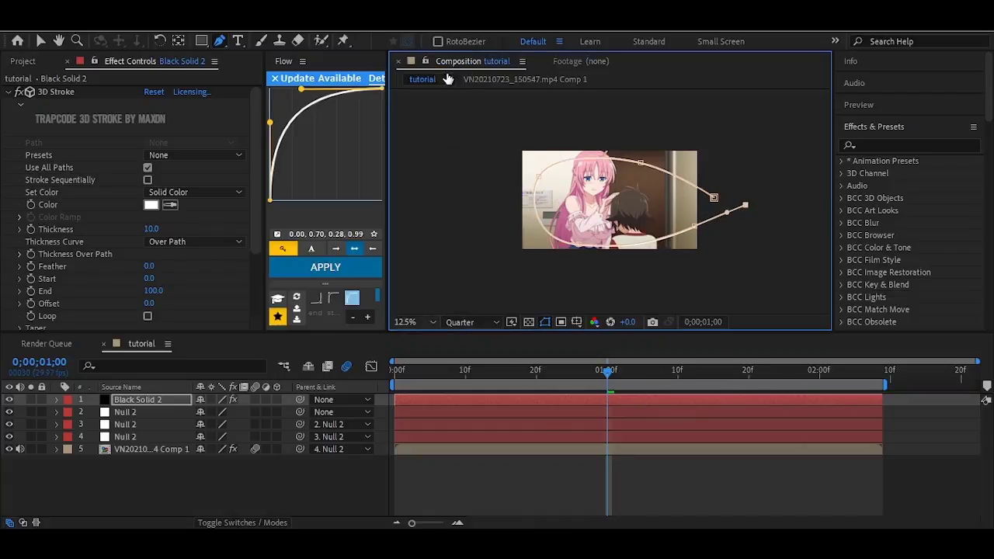
- Preview the stroke, then reshape the loop path by raising its upper point and widening its curve around the pink-haired girl
key("shift+slash")
left_click(490, 475)
key("space")
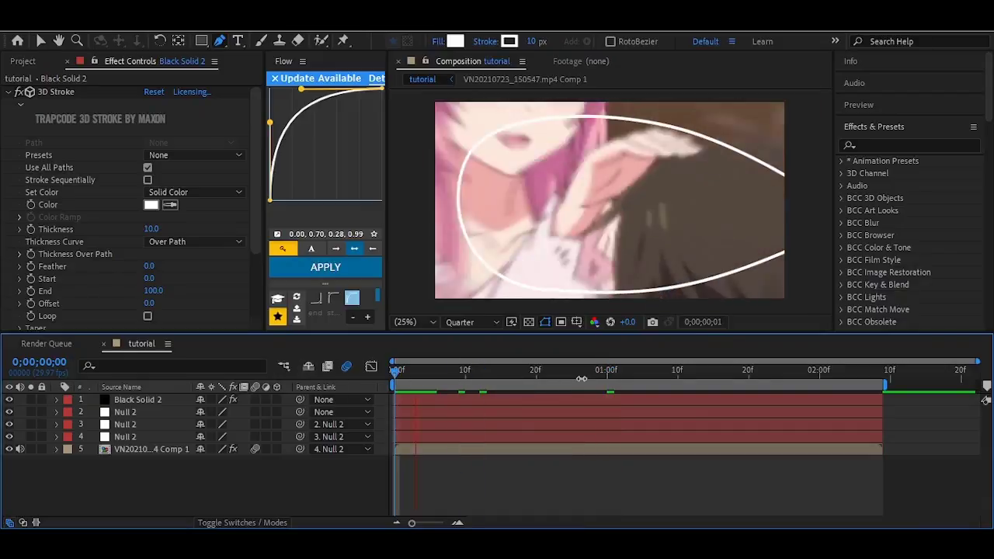
left_click(567, 399)
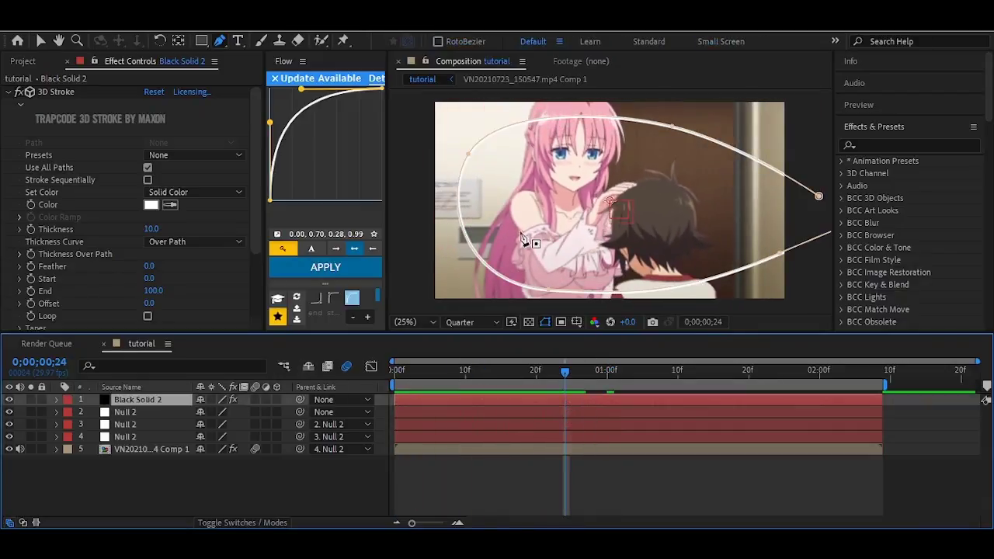
left_click_drag(673, 128, 652, 113)
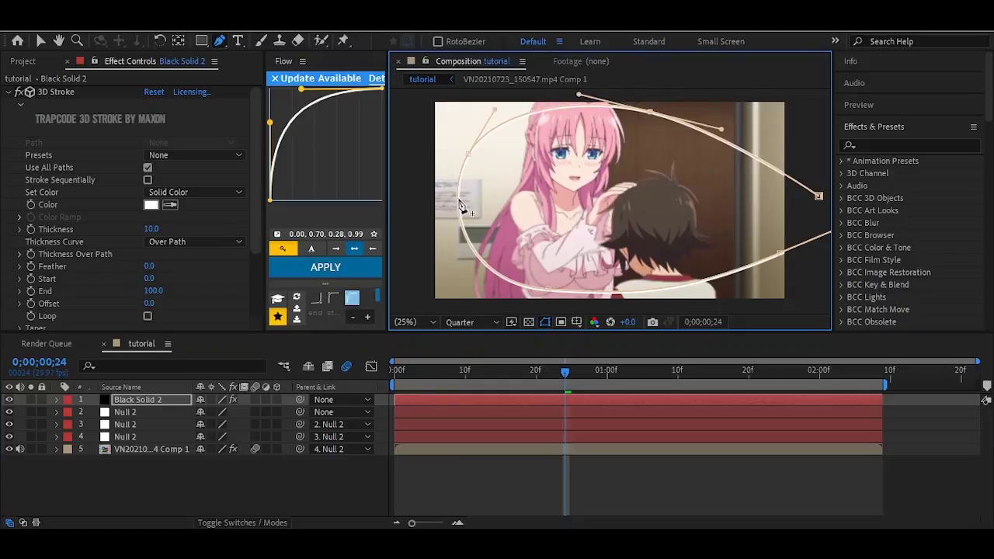
left_click_drag(470, 156, 425, 208)
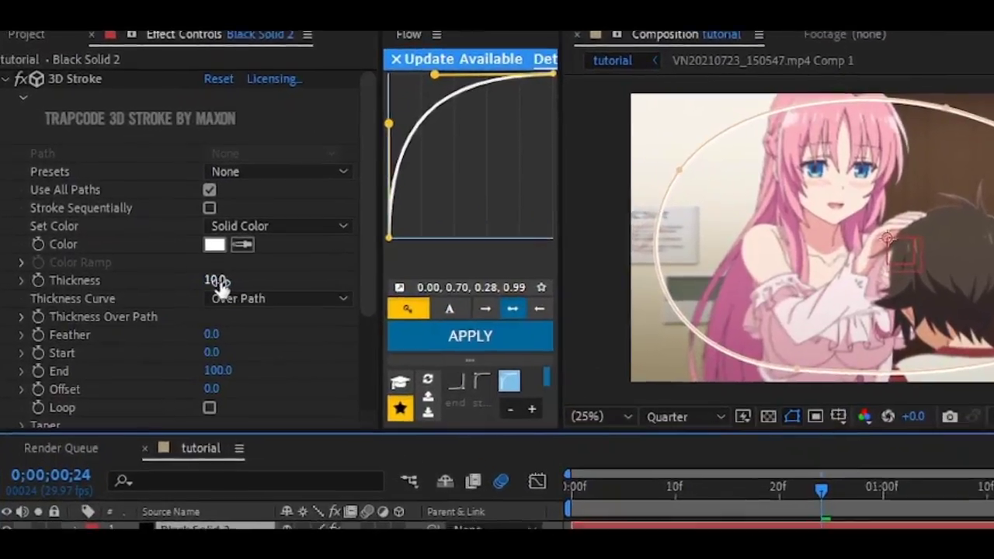
- Set the 3D Stroke line's thickness to 6
left_click(152, 228)
type("6")
key("Return")
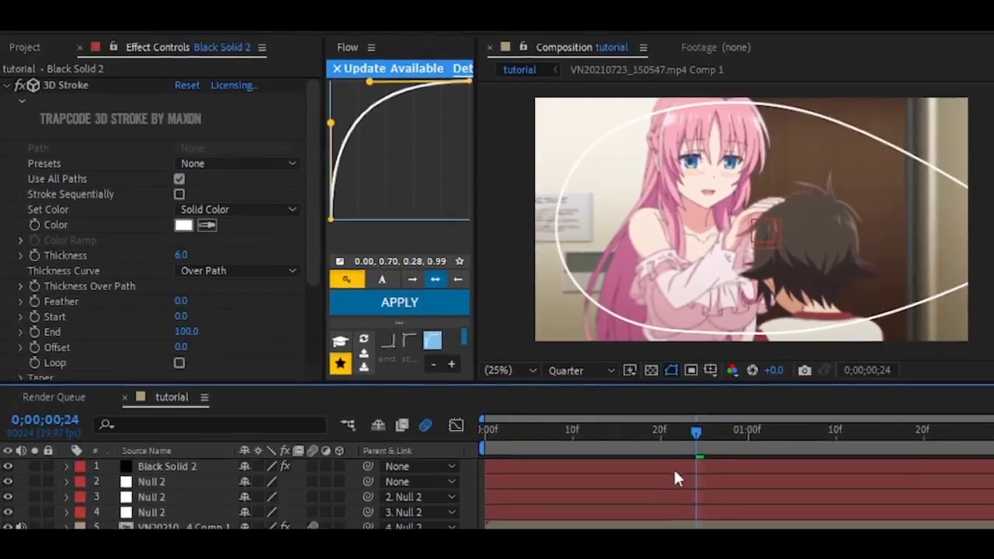
- Apply S_DropShadow to the black solid and set both Shift X and Shift Y to 10
key("ctrl+space")
type("s_")
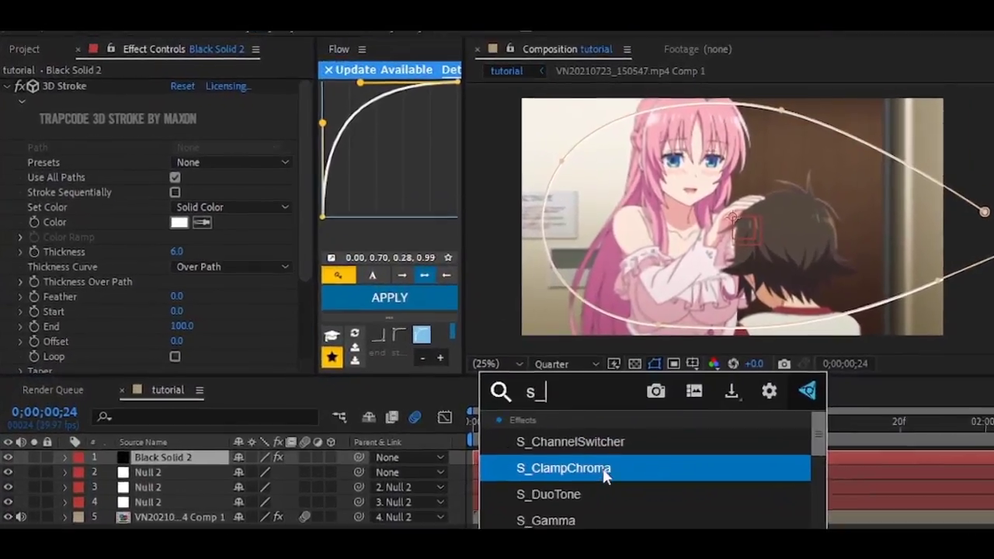
type("dr")
key("Return")
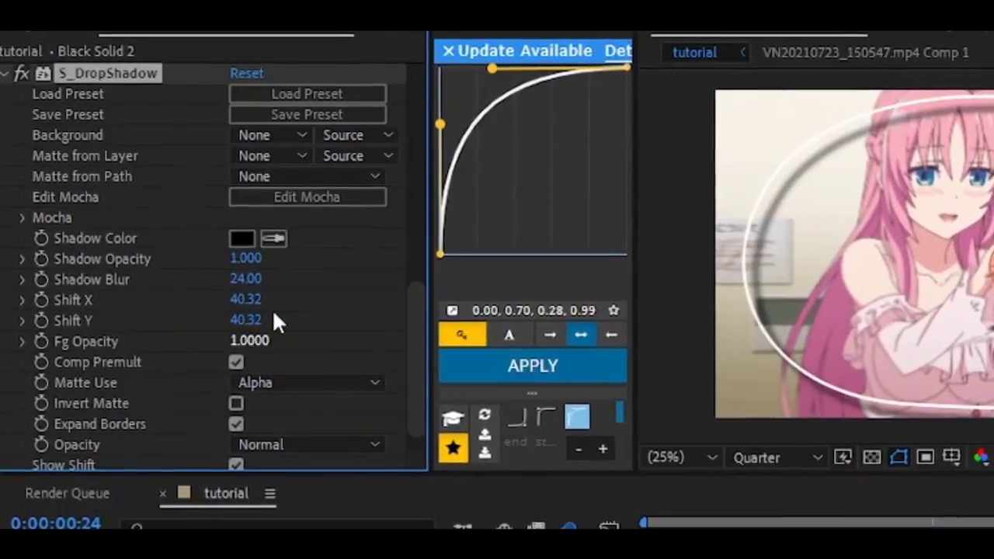
left_click(246, 300)
type("10")
key("Return")
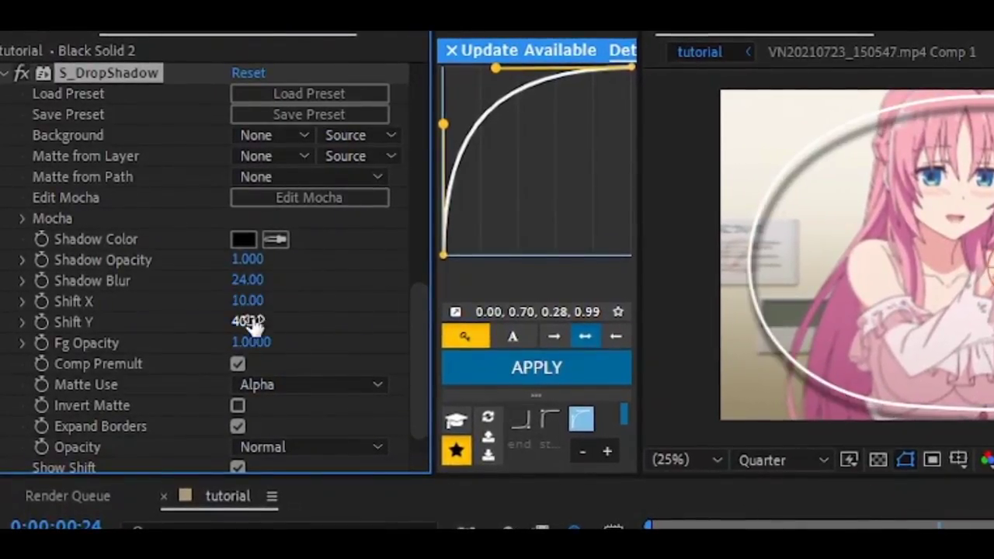
type("10")
key("Return")
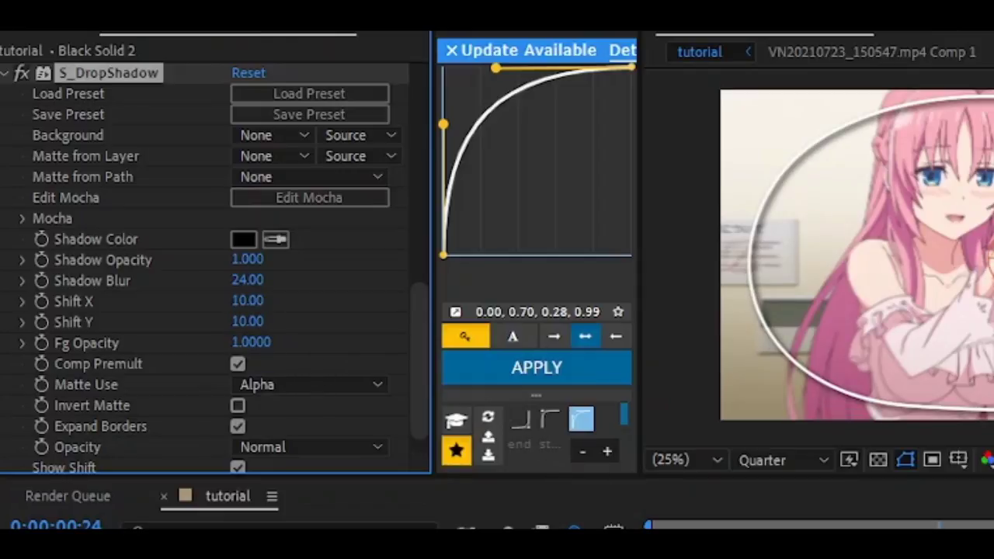
- Keyframe the 3D Stroke's Start and End at 0 and move both keyframes to the beginning of the clip
scroll(321, 178, "down", 8)
scroll(311, 233, "up", 4)
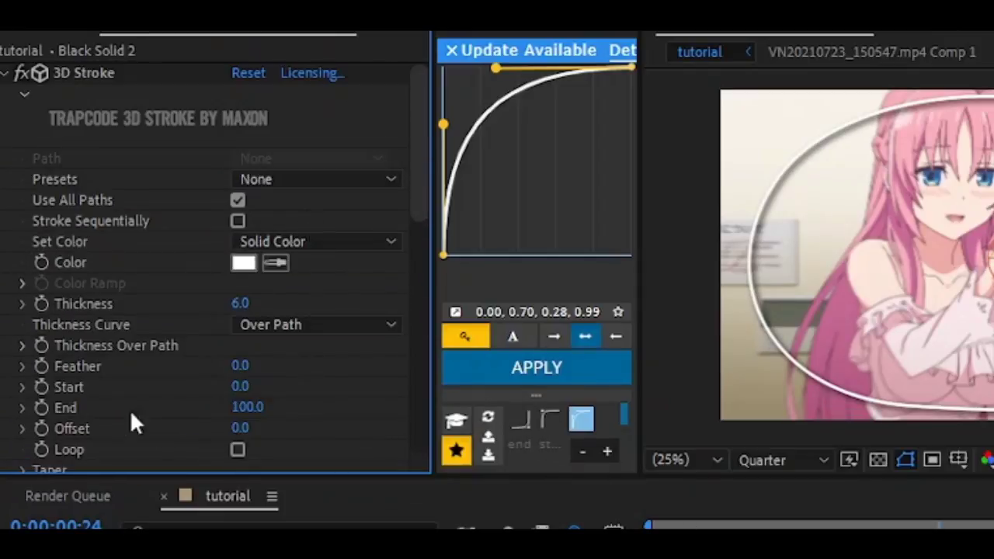
left_click_drag(132, 409, 56, 405)
left_click(42, 387)
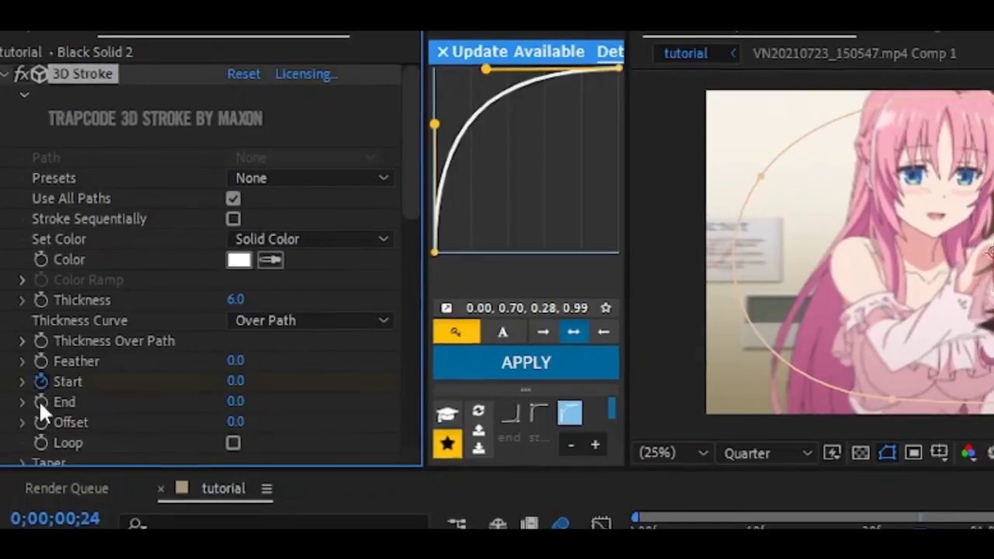
left_click(42, 408)
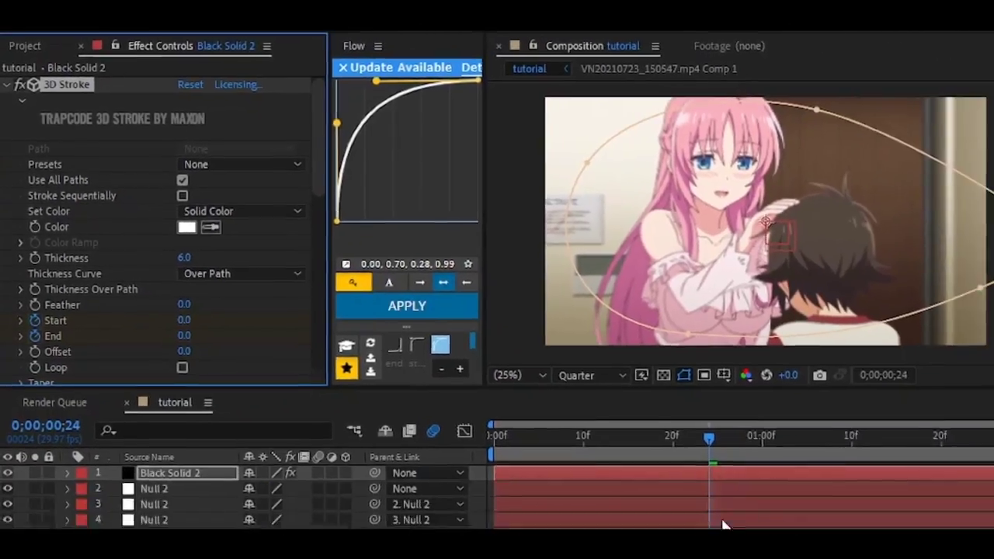
key("u")
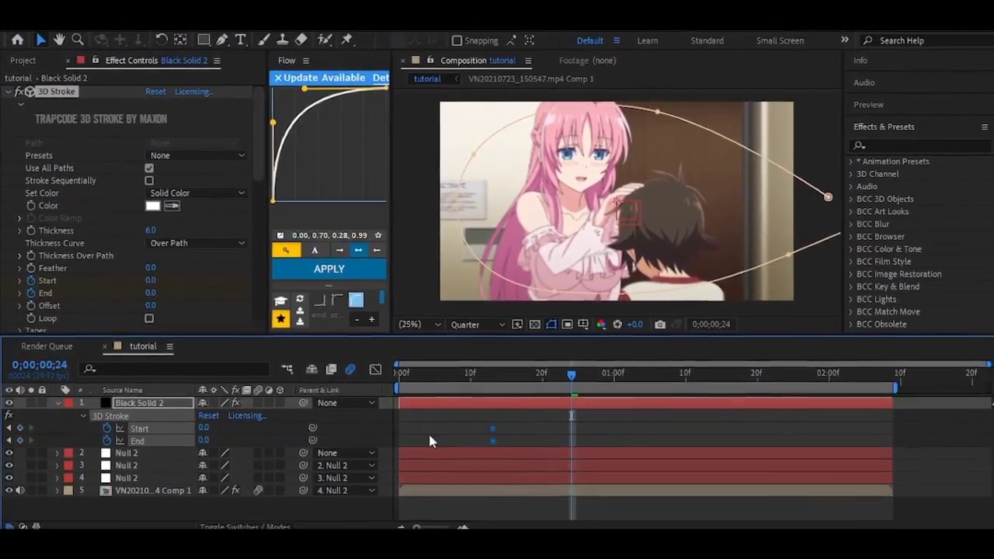
left_click_drag(492, 441, 393, 439)
- Keyframe the 3D Stroke's Start and End at 100 at 0;00;01;21
left_click_drag(629, 382, 754, 378)
key("ctrl+z")
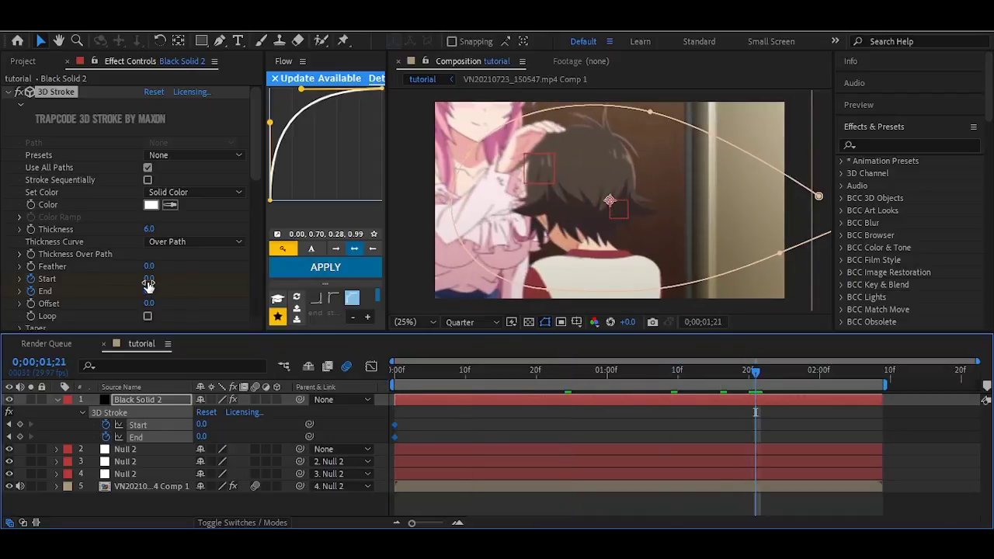
left_click_drag(149, 279, 210, 279)
left_click_drag(148, 293, 193, 296)
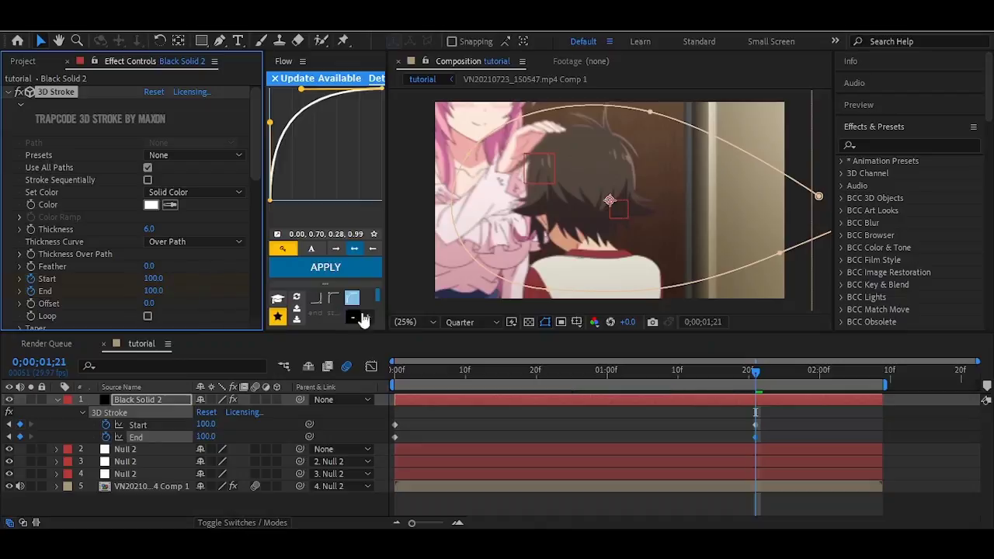
- Delay both Start keyframes so the first falls at about 0;00;00;28, and preview the line animation
left_click_drag(782, 421, 389, 428)
left_click_drag(488, 427, 593, 431)
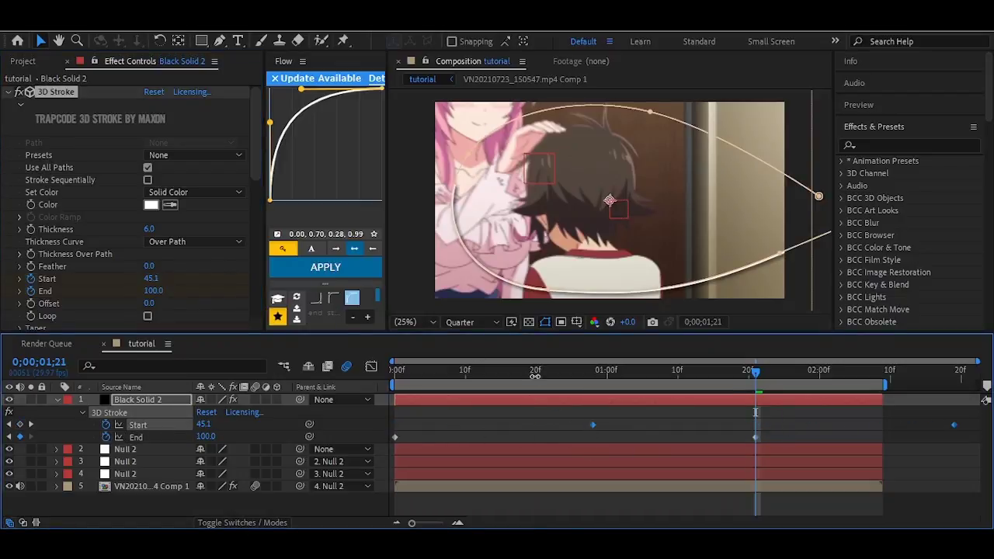
key("Home")
key("space")
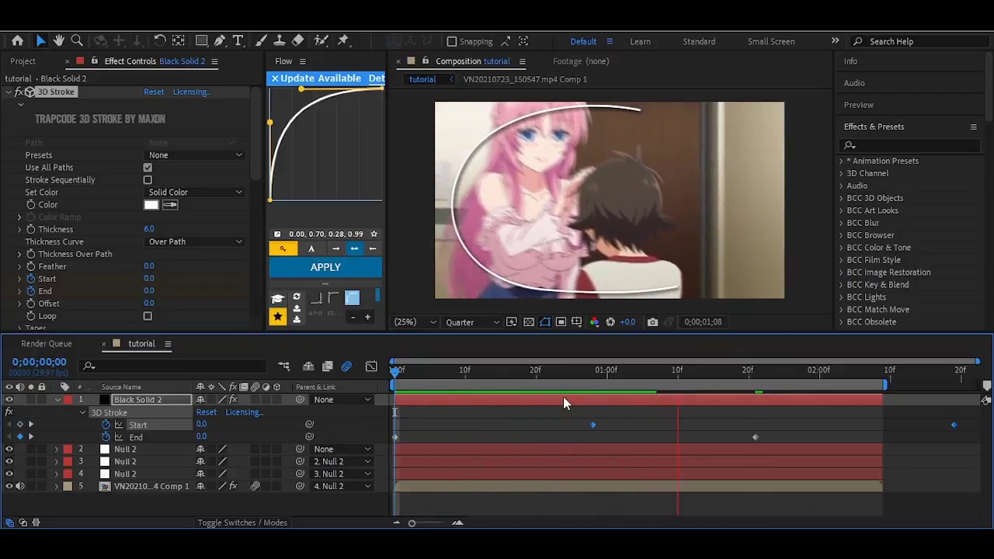
key("space")
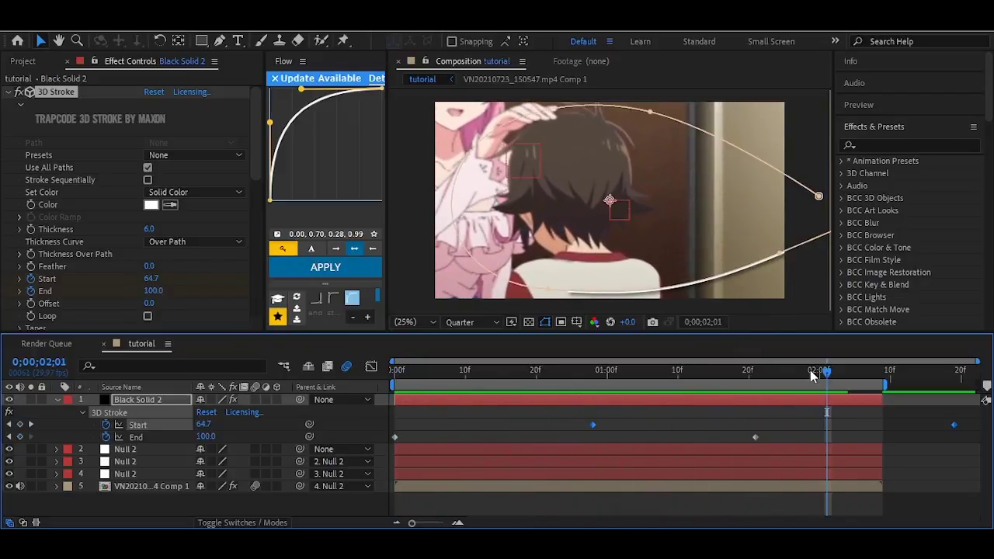
left_click_drag(810, 369, 578, 412)
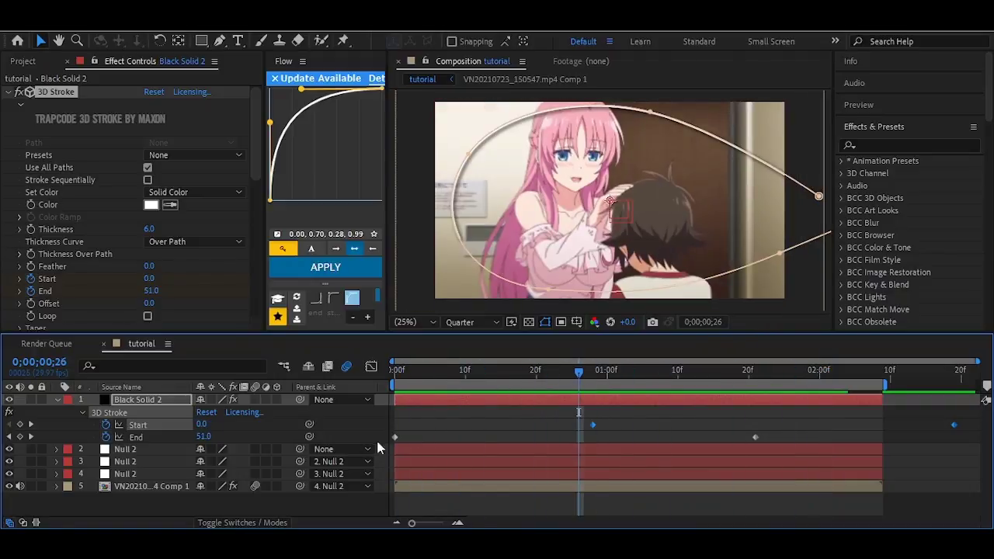
- Place the black solid directly above the clip with motion blur enabled, parent it to the third null, and preview it
left_click(482, 437)
left_click(56, 400)
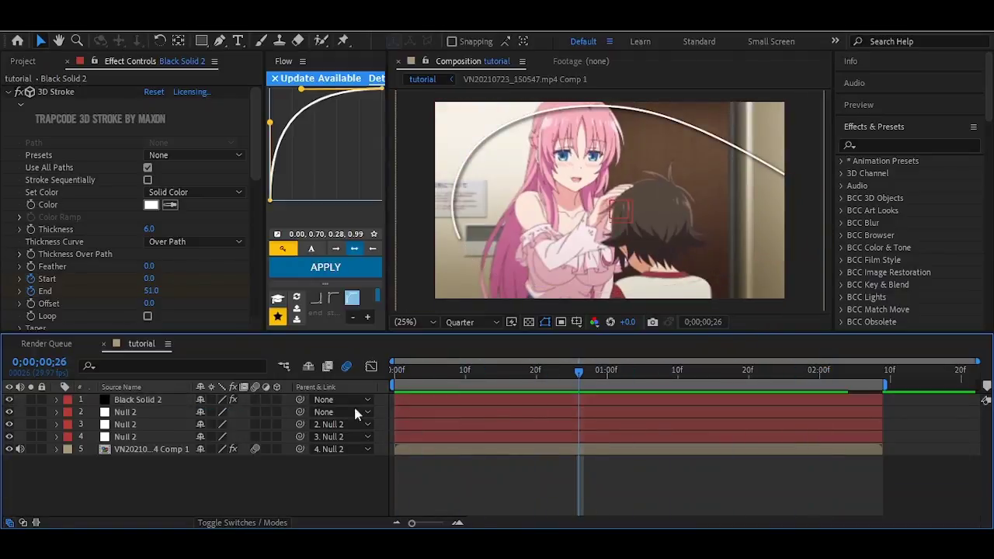
left_click_drag(155, 405, 172, 425)
left_click(543, 372)
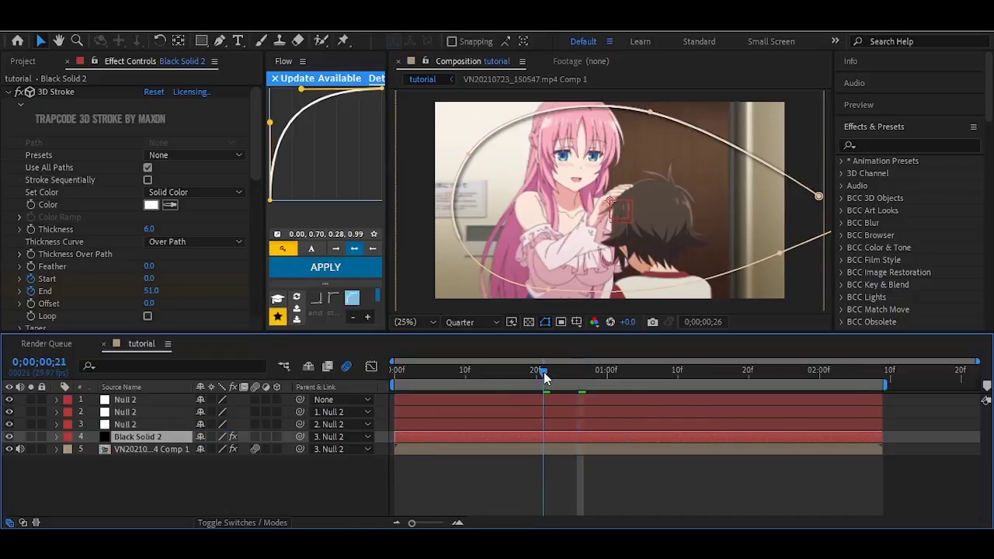
key("space")
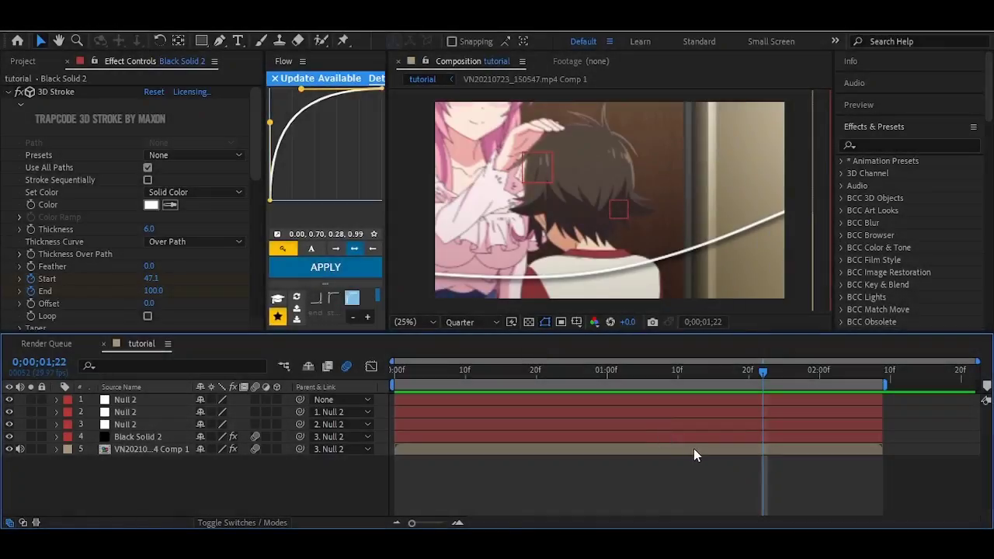
- Inside the clip's nested composition, add a text layer in the Ramsella font reading "Edited By" plus the editor's name
left_click(693, 448)
double_click(693, 448)
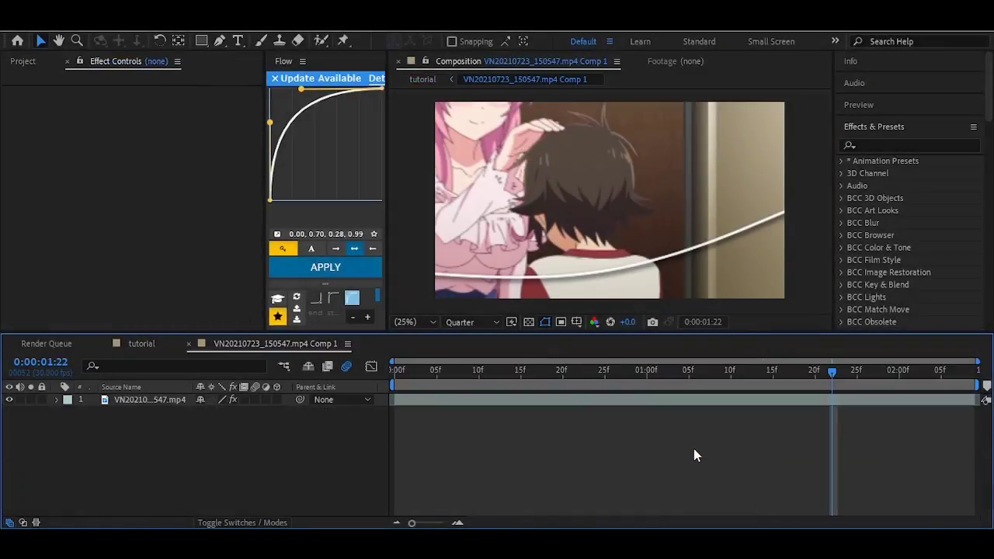
right_click(300, 444)
mouse_move(457, 285)
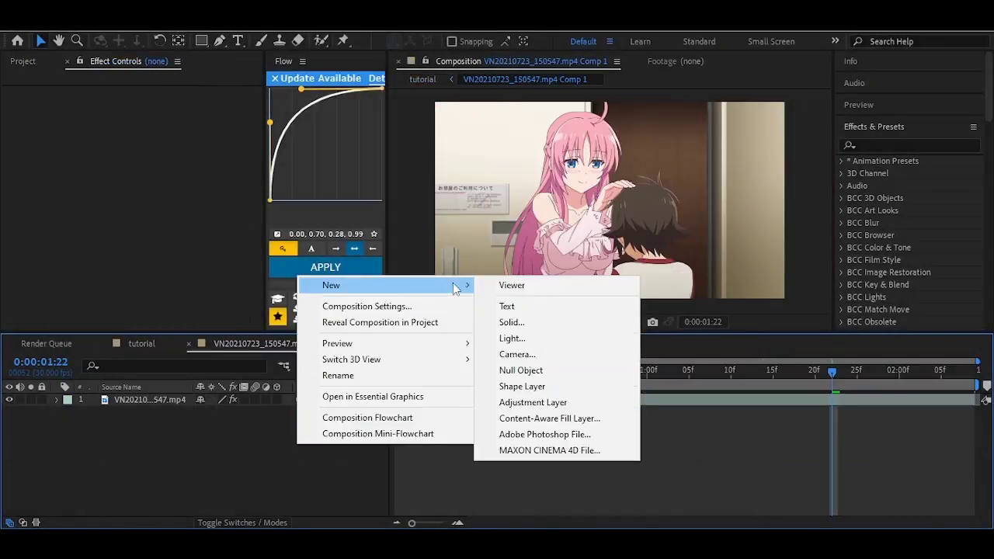
left_click(532, 309)
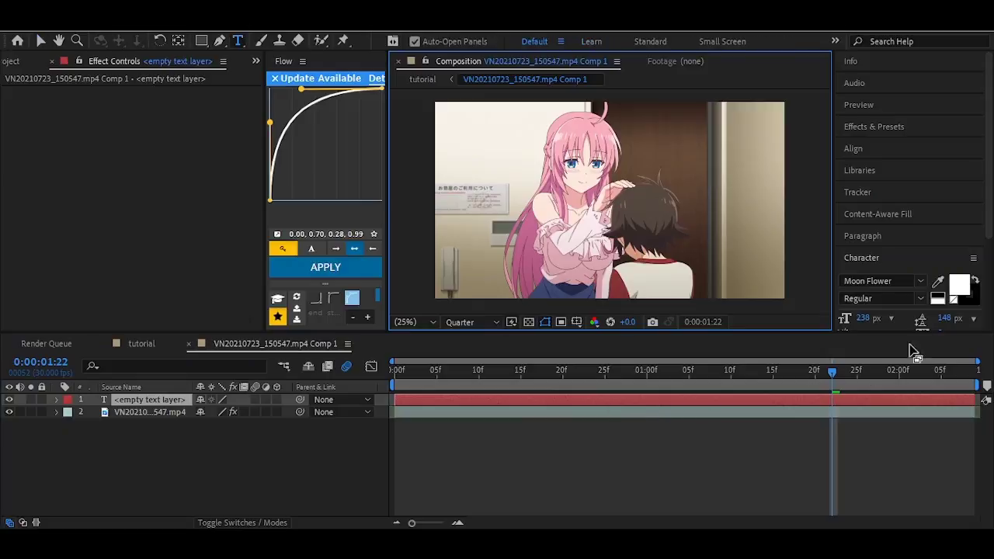
left_click(921, 281)
type("ram")
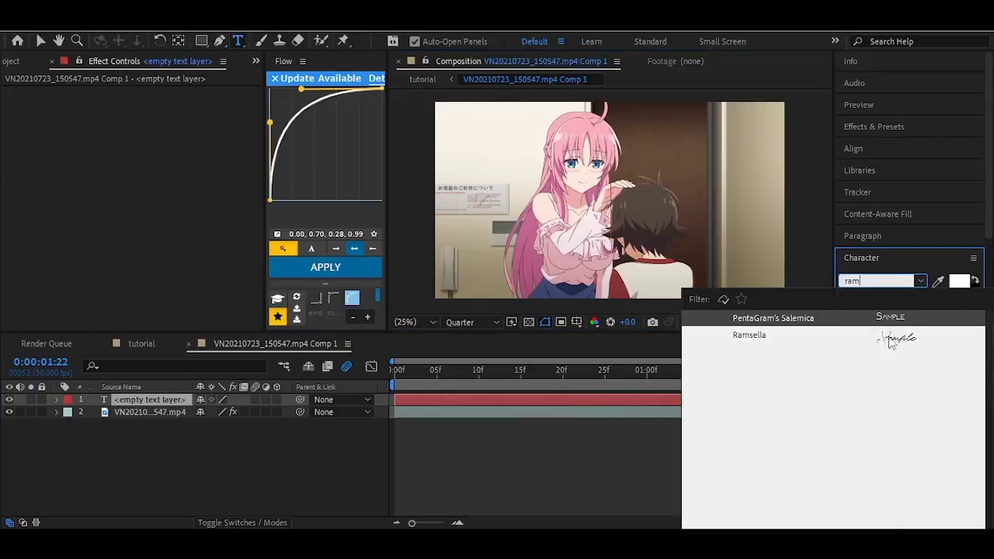
left_click(889, 339)
type("ED")
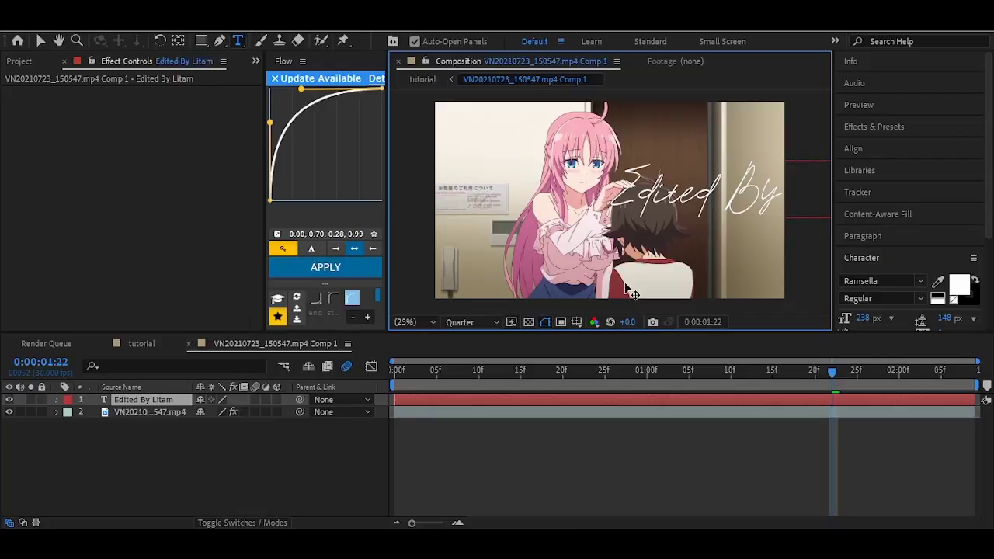
- Center the credit text's anchor point and align the text horizontally and vertically to the center of the composition
left_click(614, 457)
double_click(179, 41)
left_click(853, 148)
left_click(874, 186)
left_click(948, 186)
left_click(656, 442)
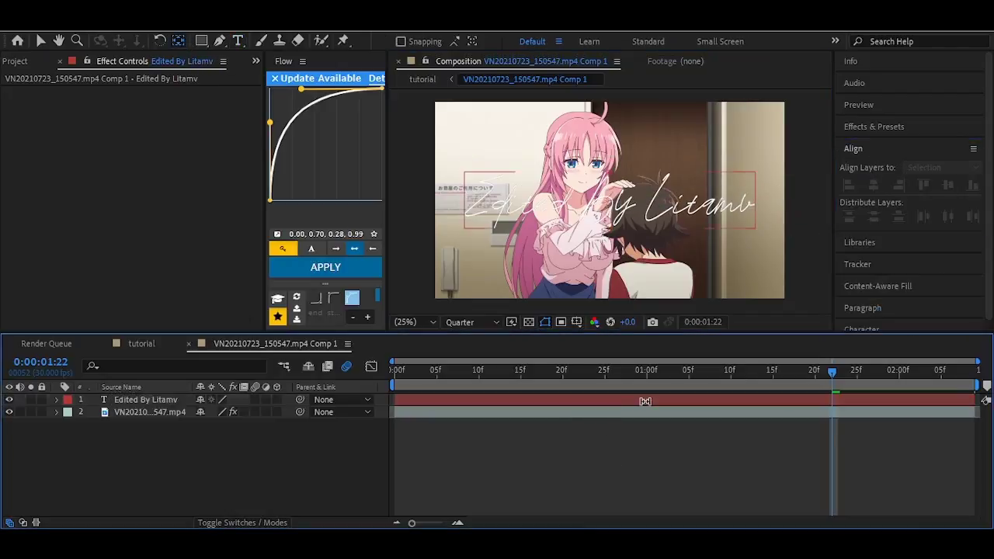
- Scale down the credit text and move it to position 1203, 892
left_click(645, 401)
key("s")
key("p")
left_click_drag(227, 411, 464, 433)
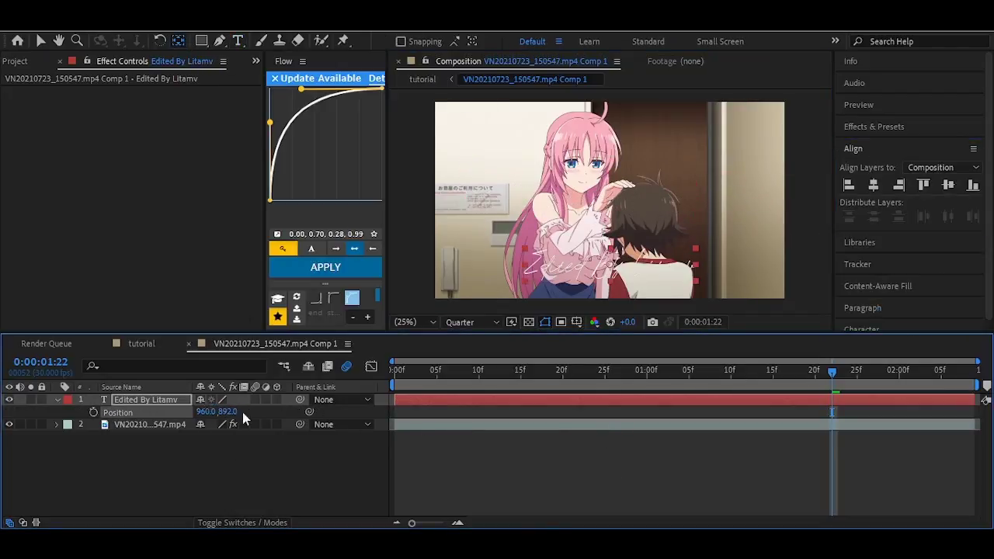
left_click_drag(206, 412, 383, 417)
- Apply S_Glow to the credit text and look through its settings
left_click(600, 400)
key("ctrl+space")
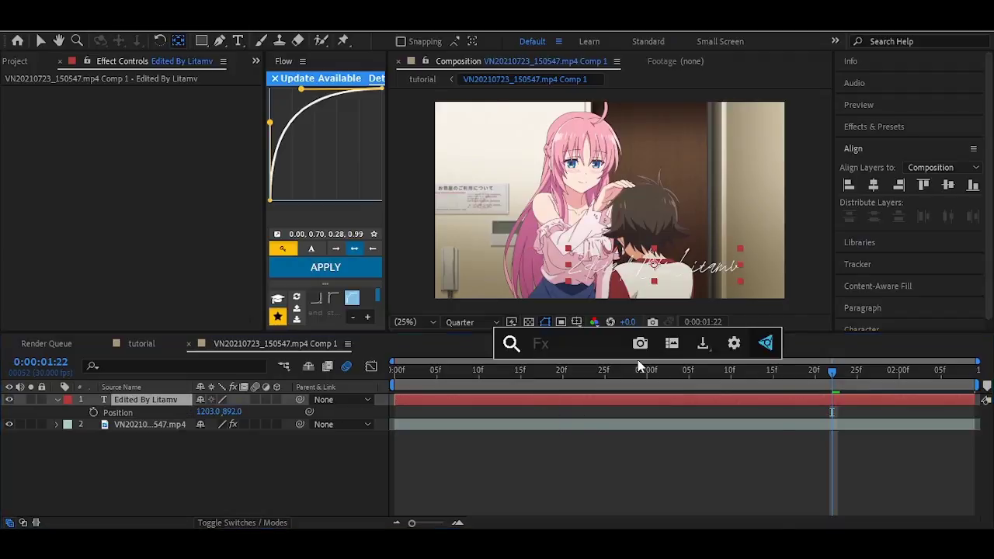
type("s_glow")
left_click(568, 388)
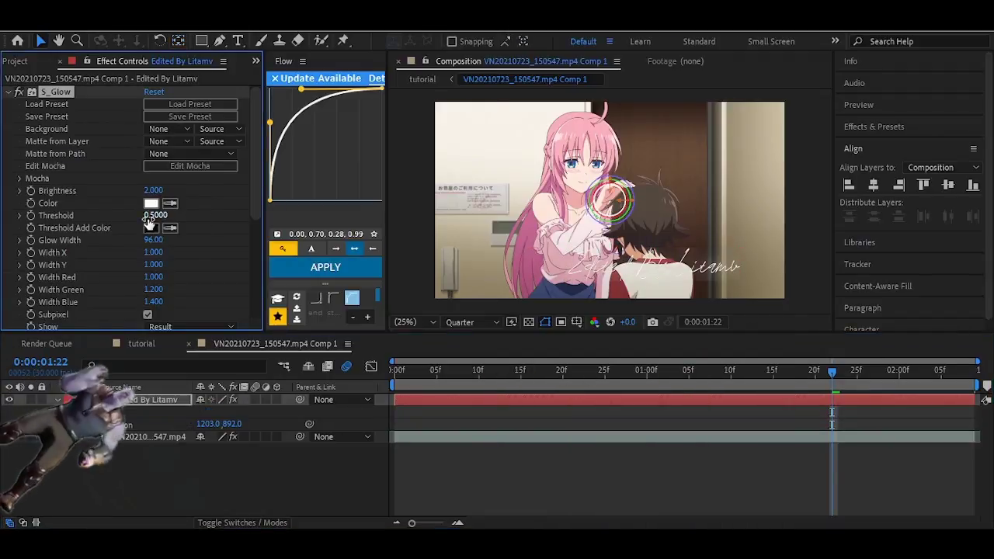
scroll(191, 273, "down", 3)
scroll(135, 276, "down", 2)
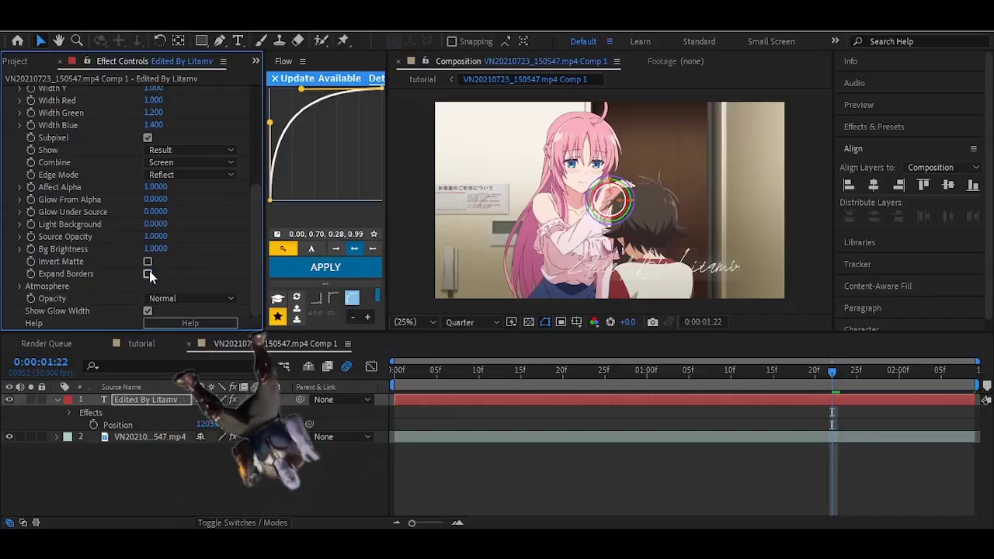
scroll(149, 271, "up", 5)
- Apply S_DropShadow to the credit text with Shift X and Shift Y at 10, and return to the clip's start
key("ctrl+space")
type("s_dr")
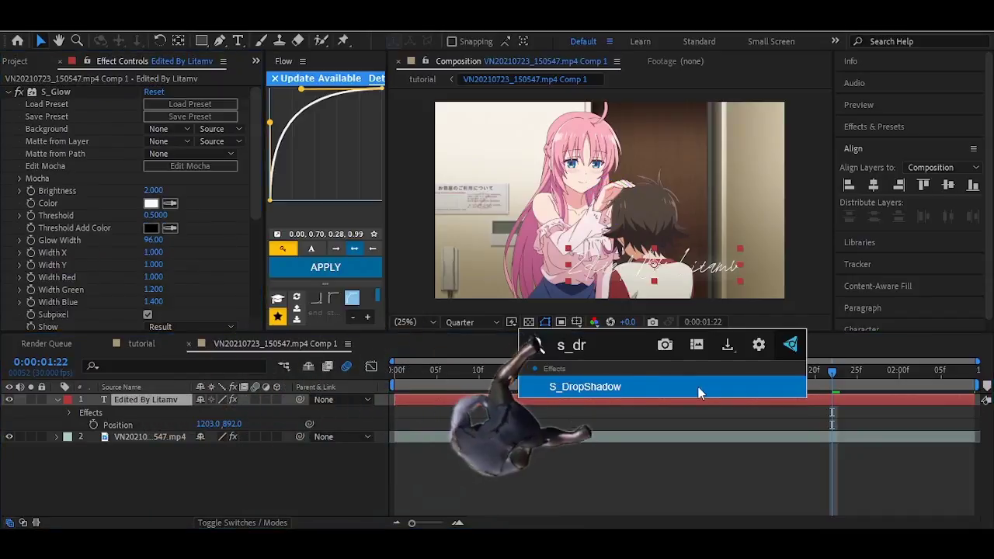
left_click(697, 388)
left_click(147, 228)
type("10")
key("Tab")
type("10")
key("Return")
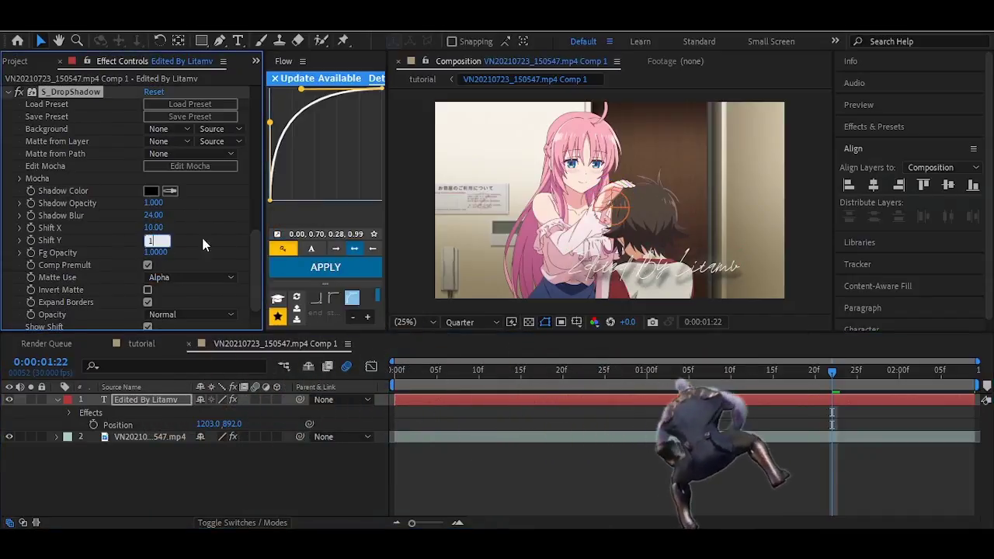
left_click(551, 401)
left_click_drag(550, 372, 394, 373)
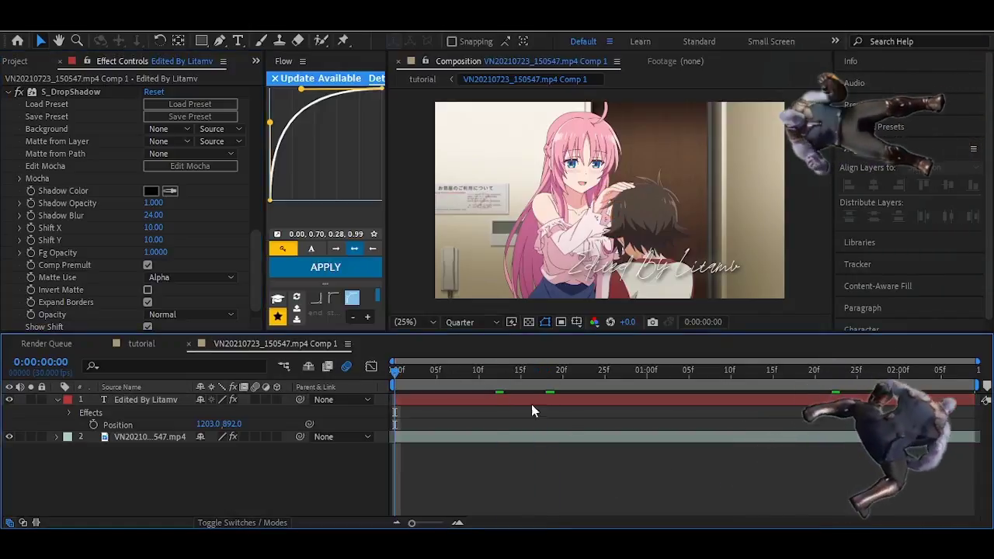
- Preview the clip, move the credit text to position 1308, 784, and return to the clip's start
key("space")
key("space")
key("p")
key("p")
mouse_move(233, 412)
left_mouse_down()
mouse_move(182, 411)
mouse_move(268, 403)
mouse_move(204, 411)
mouse_move(214, 413)
left_mouse_up()
key("s")
key("p")
left_click(566, 472)
left_click(172, 399)
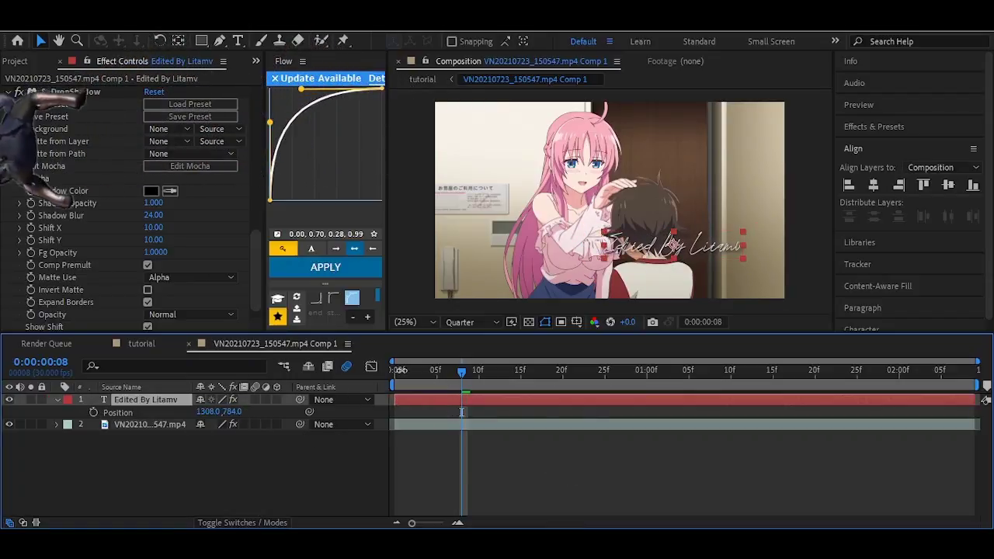
left_click_drag(444, 375, 365, 380)
key("Home")
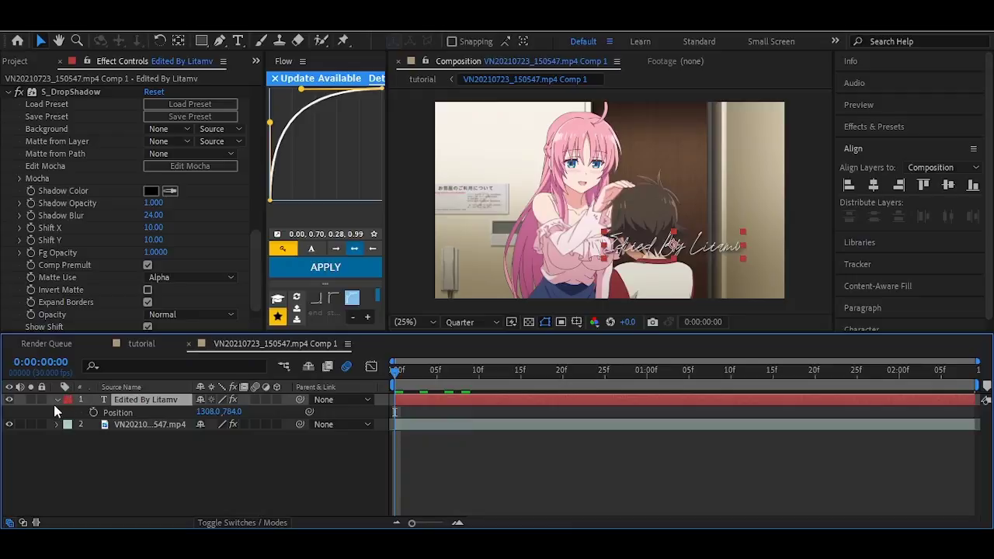
- Add a Scale text animator to the credit, keyframed from 15% at 0:00:01:02 to 100% at 0:00:02:07
left_click(55, 399)
left_click(56, 400)
left_click(284, 412)
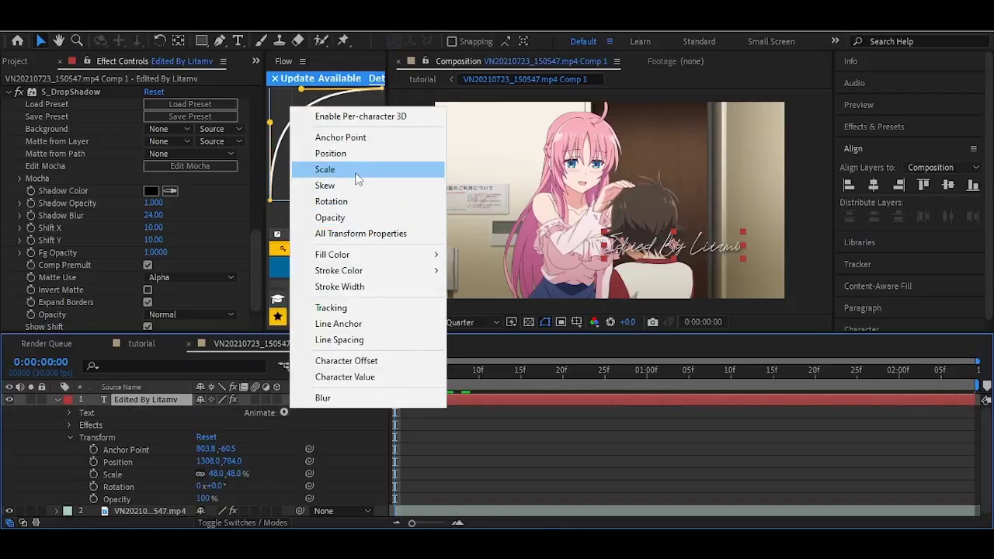
left_click(324, 169)
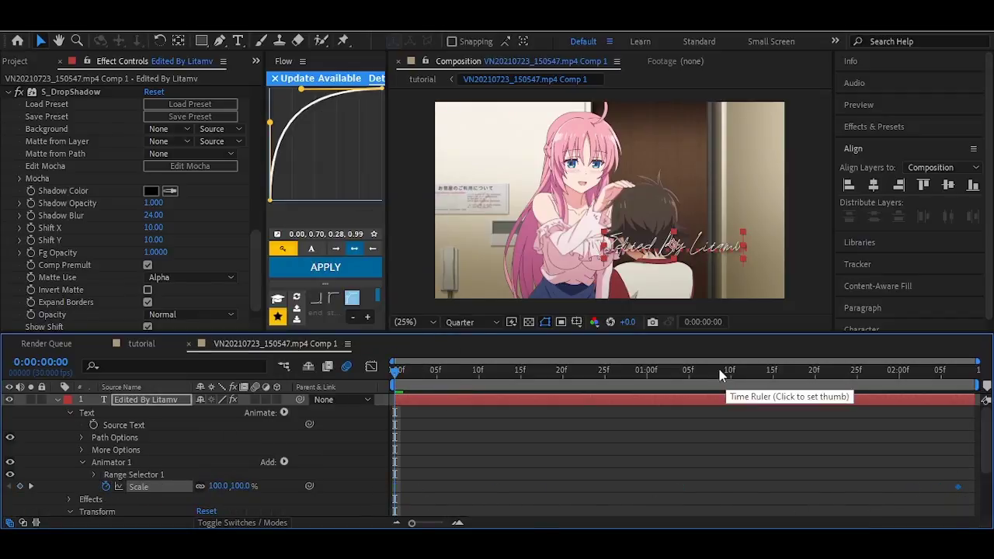
left_click(665, 374)
left_click_drag(217, 486, 177, 487)
- Ease the animator's Scale keyframes, shape their speed graph to peak early with a long slow finish, and preview it
left_click_drag(647, 468, 981, 499)
key("shift+F3")
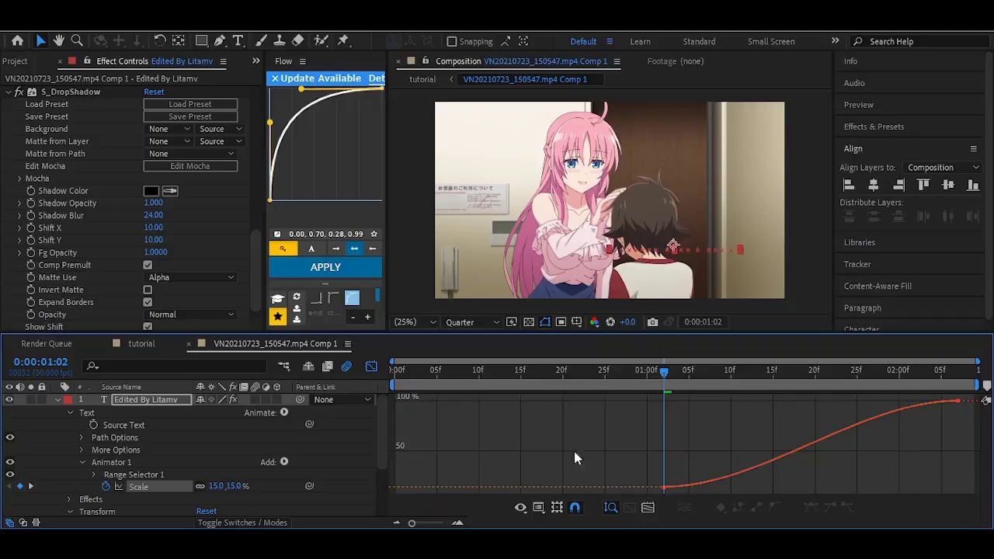
left_click(558, 509)
left_click(581, 367)
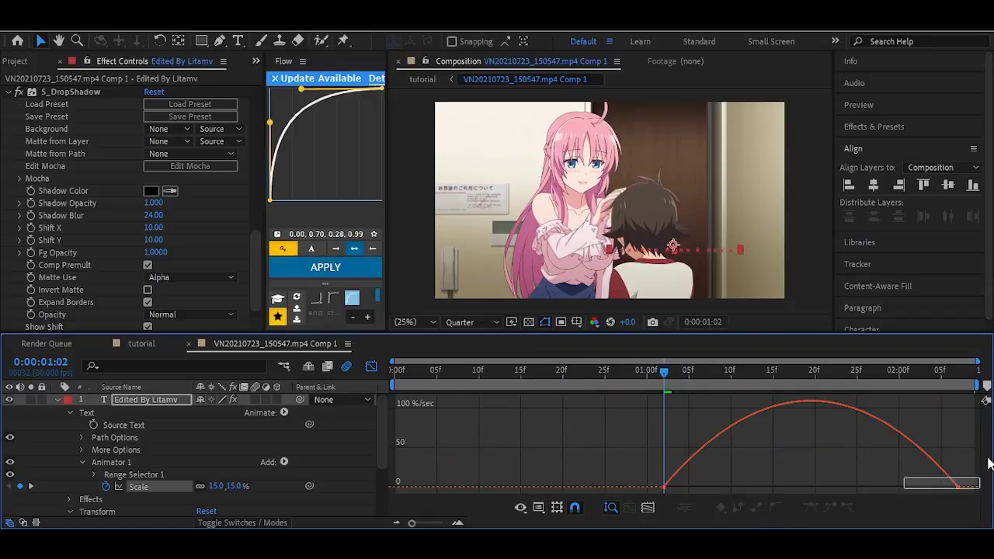
left_click_drag(987, 458, 987, 460)
left_click_drag(908, 488, 811, 488)
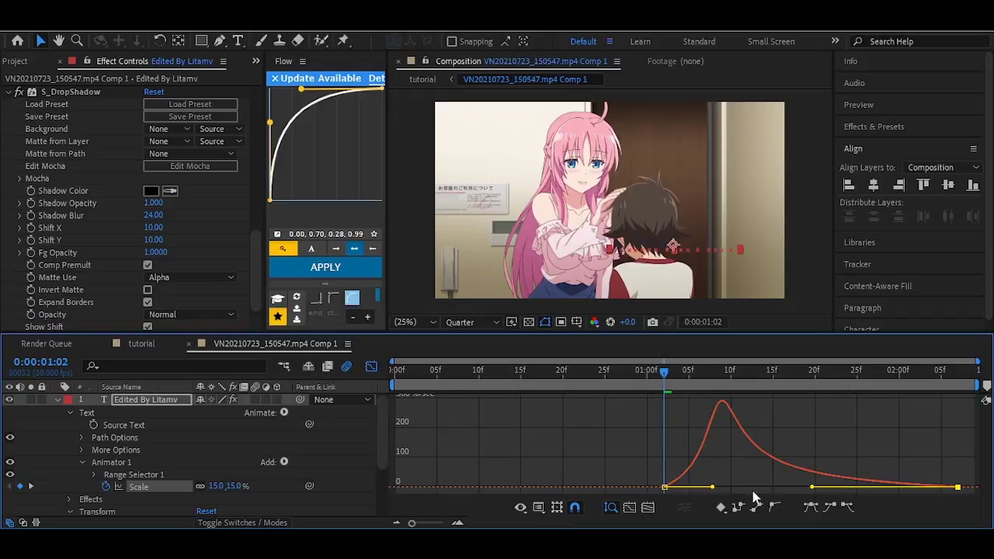
left_click_drag(711, 487, 679, 487)
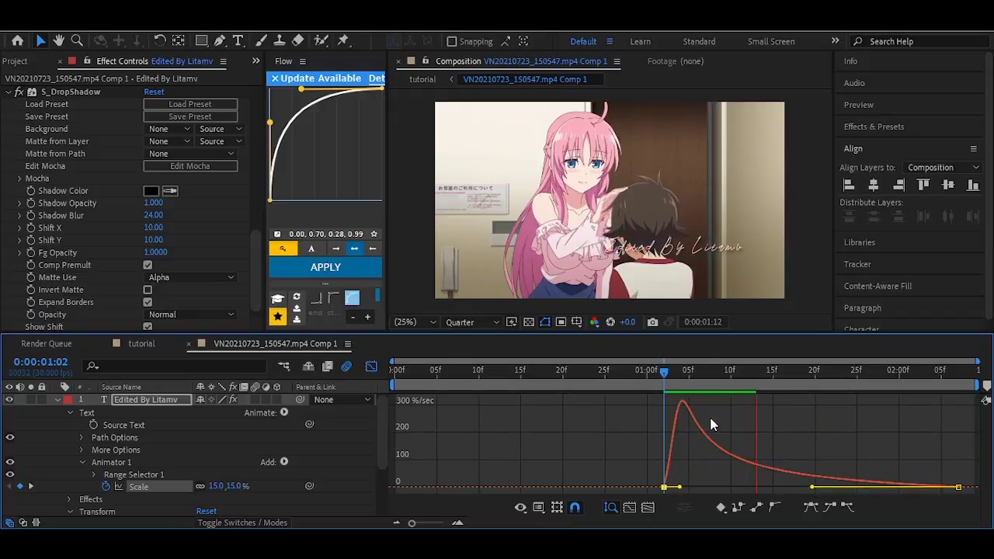
left_click(639, 373)
key("space")
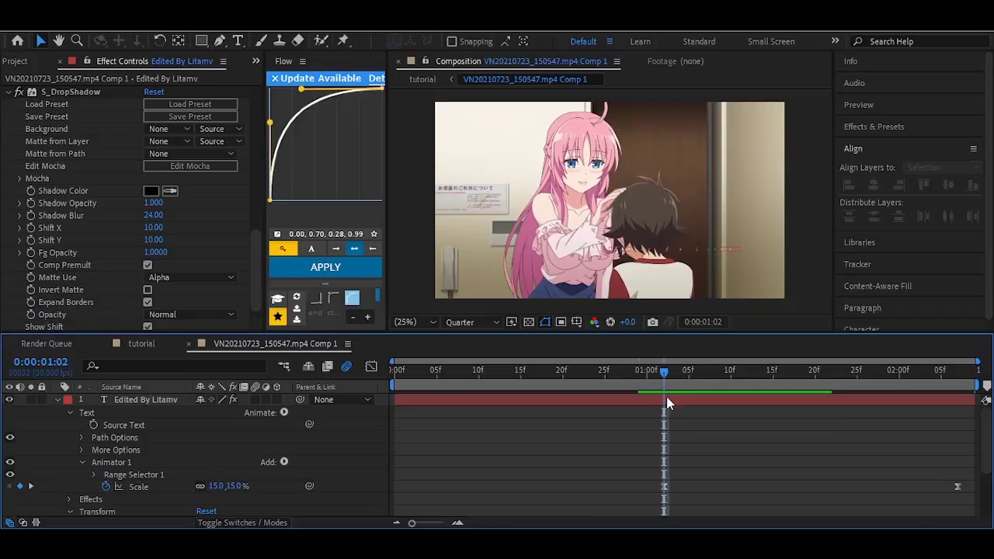
- Add a Rotation property to Animator 1, keyframed from 30° at 0:00:01:02 to 0° at 0:00:02:07
left_click(667, 399)
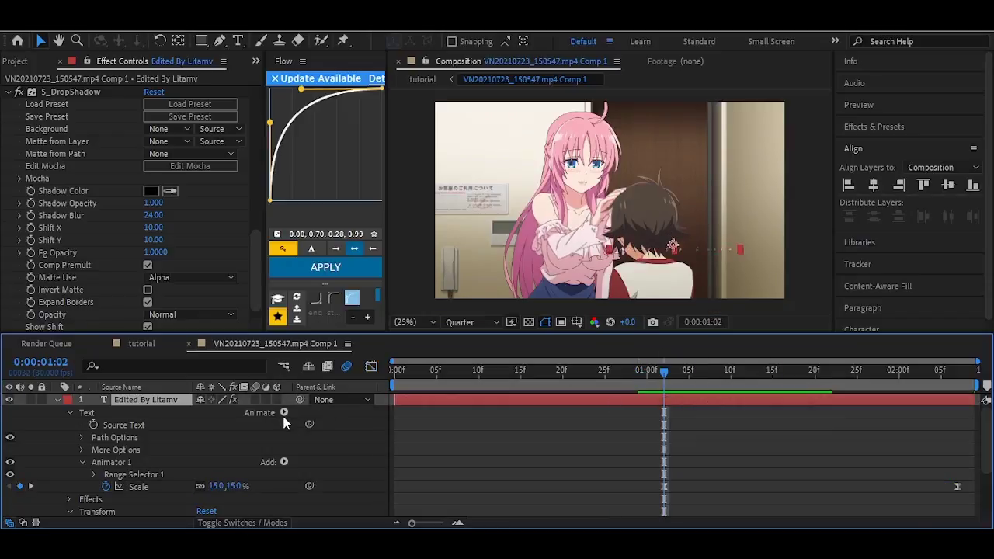
left_click(284, 461)
mouse_move(359, 470)
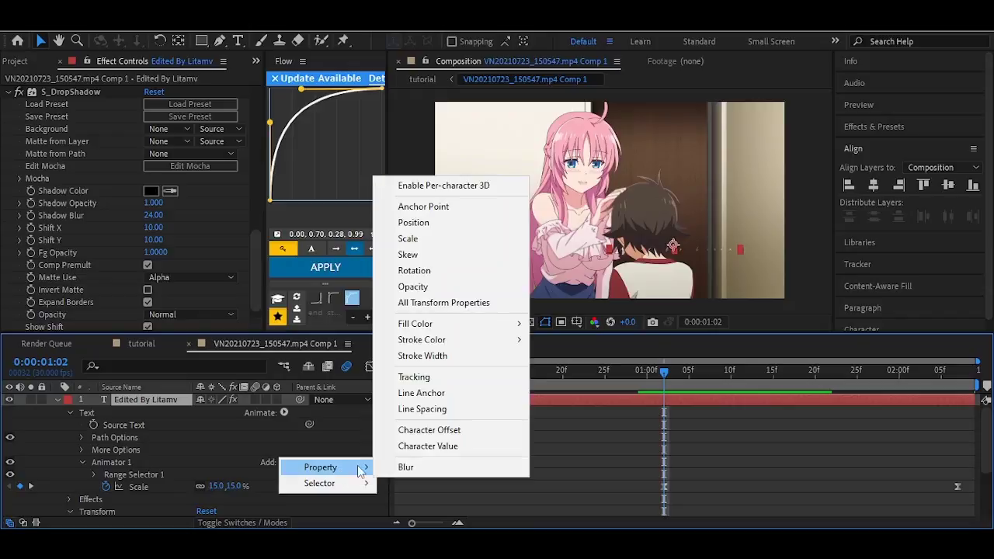
left_click(414, 270)
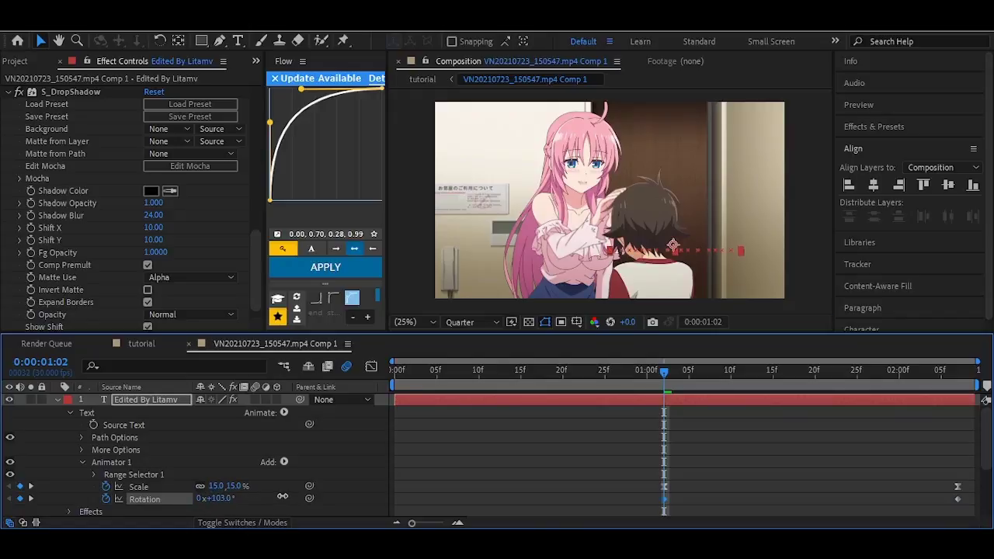
key("Return")
- Shape the Rotation keyframes' speed graph into a fast start and gradual finish, and preview the text animation
left_click(371, 366)
left_click_drag(770, 450, 595, 383)
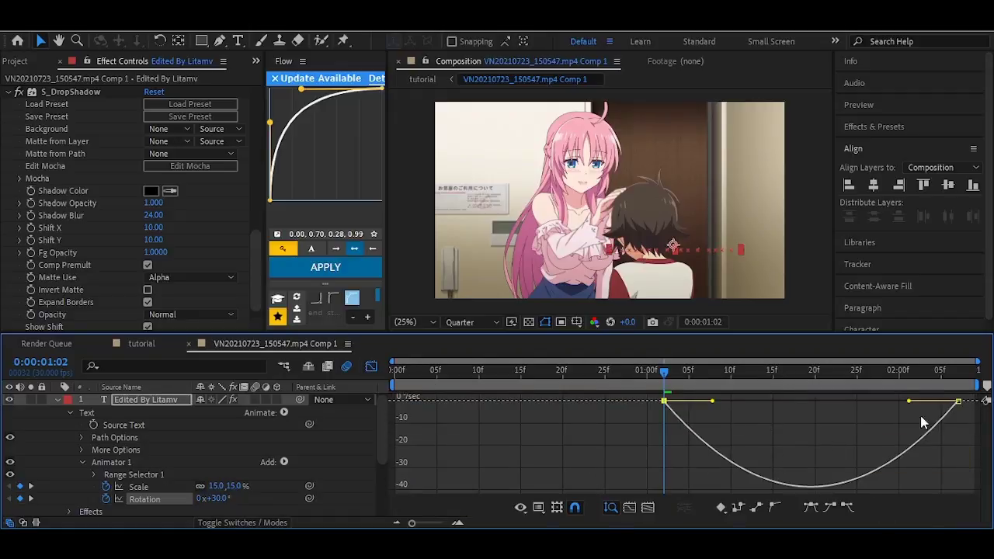
left_click_drag(908, 402, 876, 403)
left_click_drag(711, 402, 679, 401)
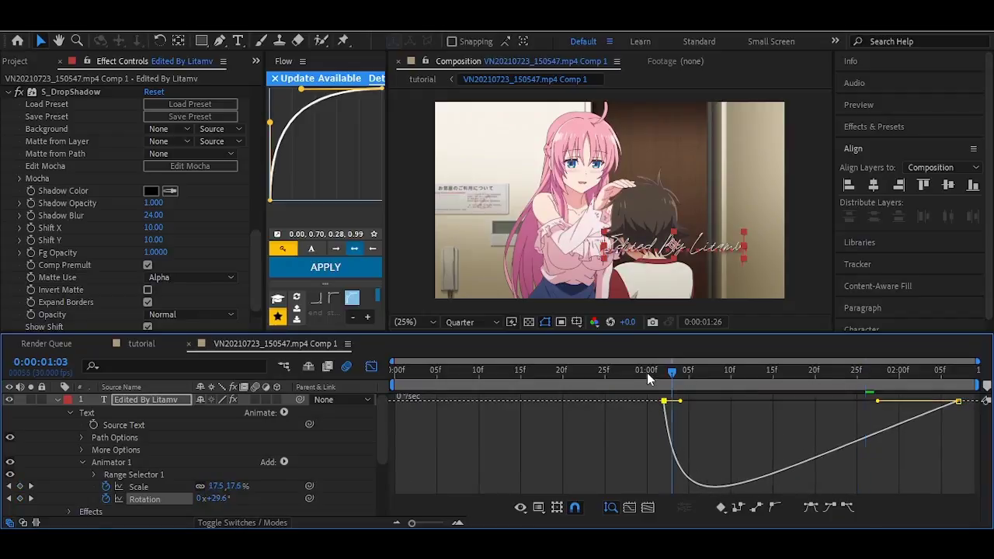
key("space")
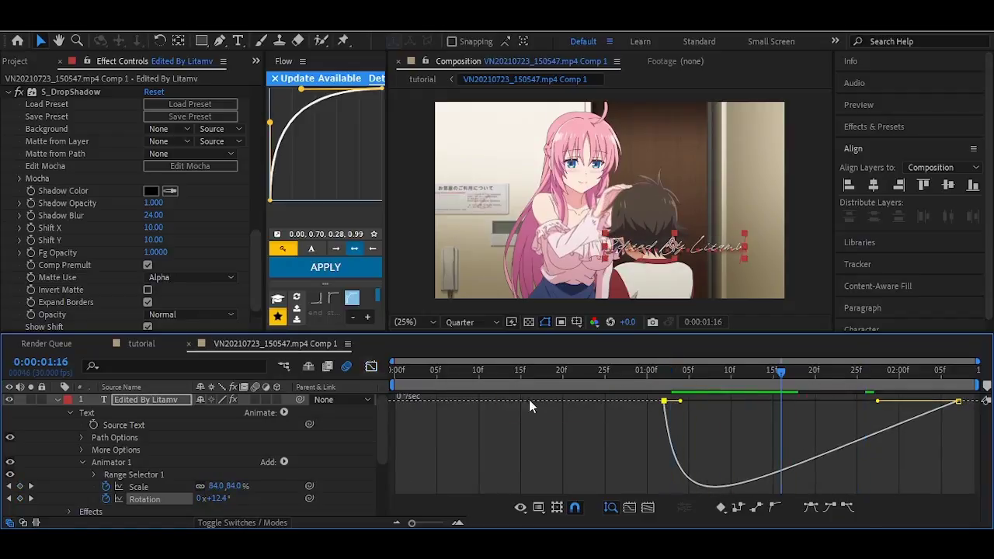
key("shift+F3")
- Add a separate Opacity animator to the credit text at 0:00:01:02, hide the characters with it, and expand its Range Selector
left_click(665, 373)
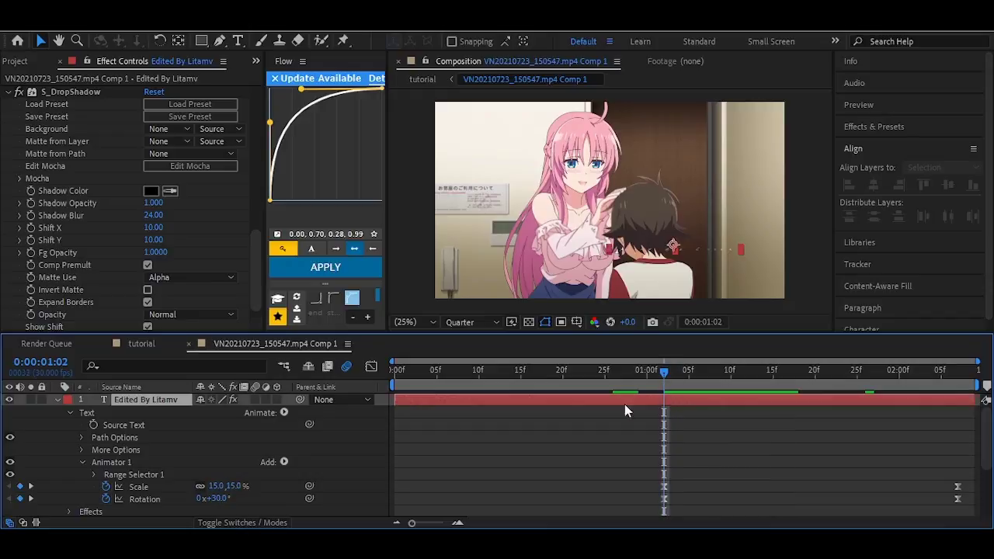
left_click(283, 412)
left_click(558, 254)
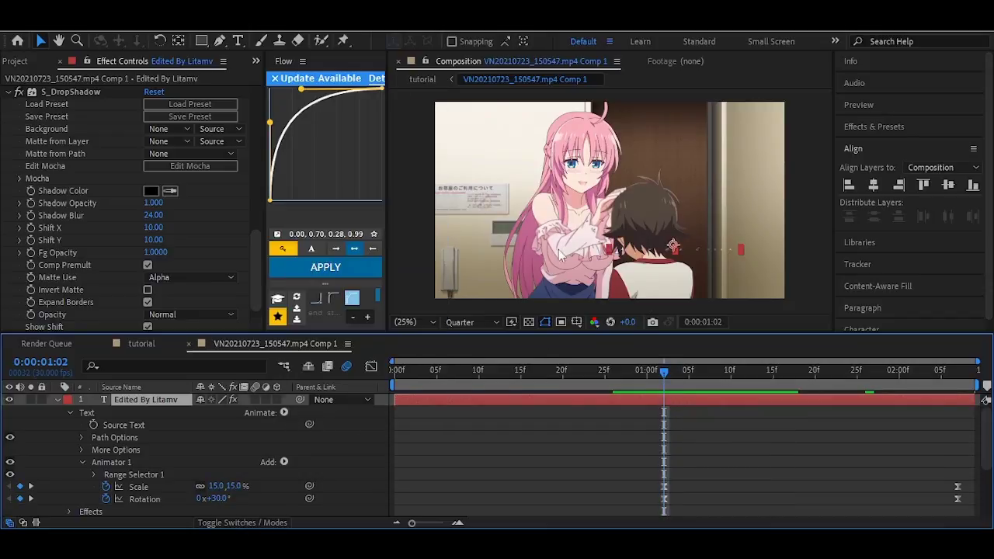
scroll(205, 468, "down", 1)
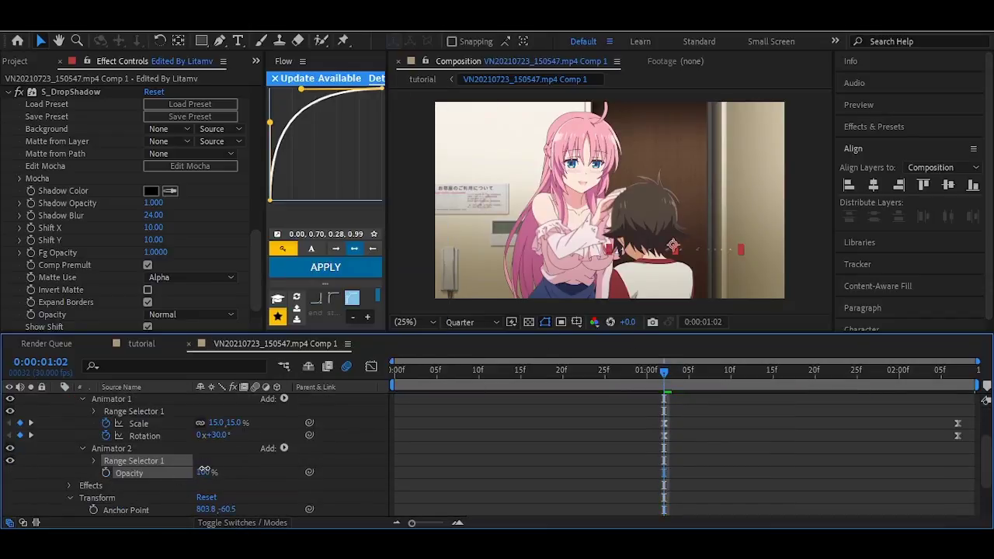
left_click(94, 461)
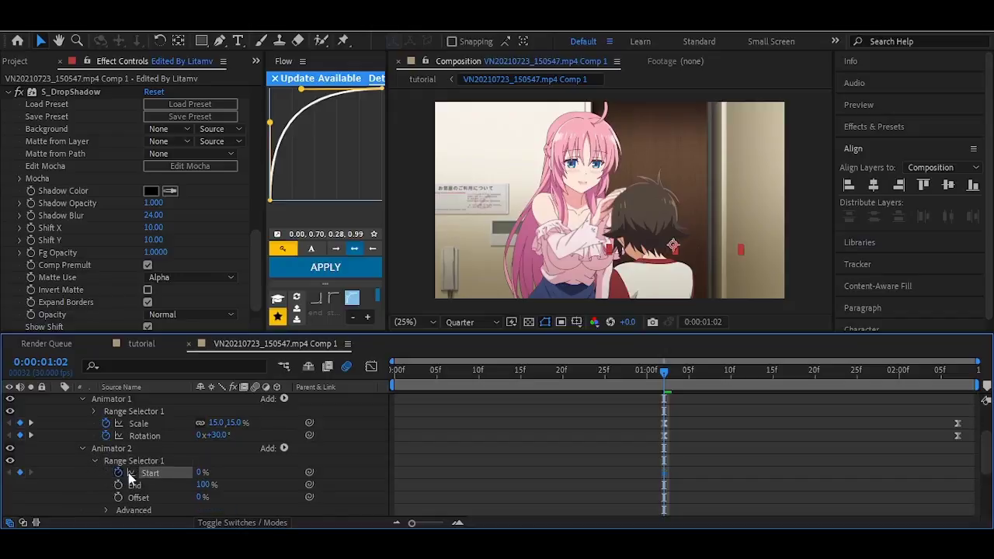
- Keyframe Animator 2's Range Selector Start from 0% at 0:00:01:02 to 100% at 0:00:02:07, and preview the letter reveal
left_click(686, 476)
left_click_drag(950, 473, 957, 473)
left_click(31, 471)
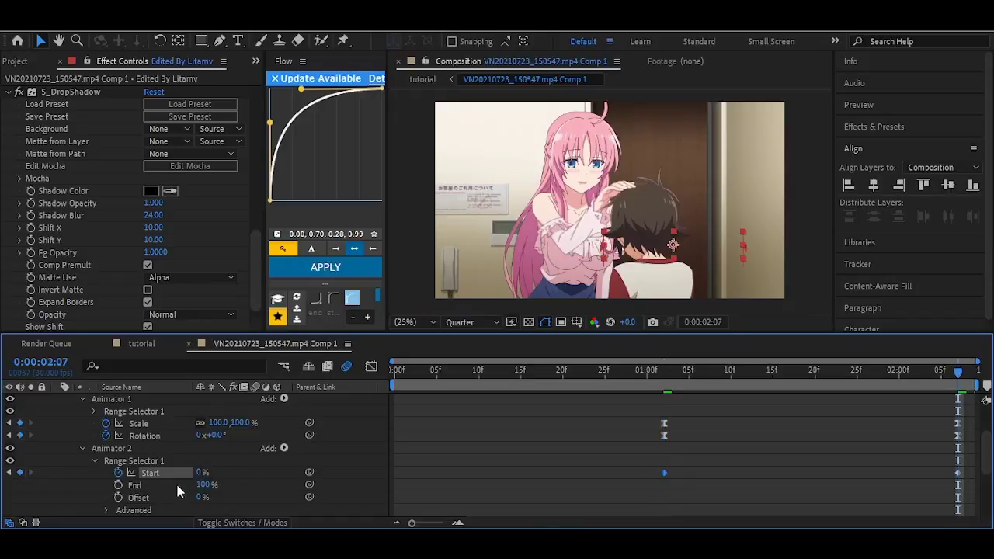
left_click_drag(745, 373, 681, 389)
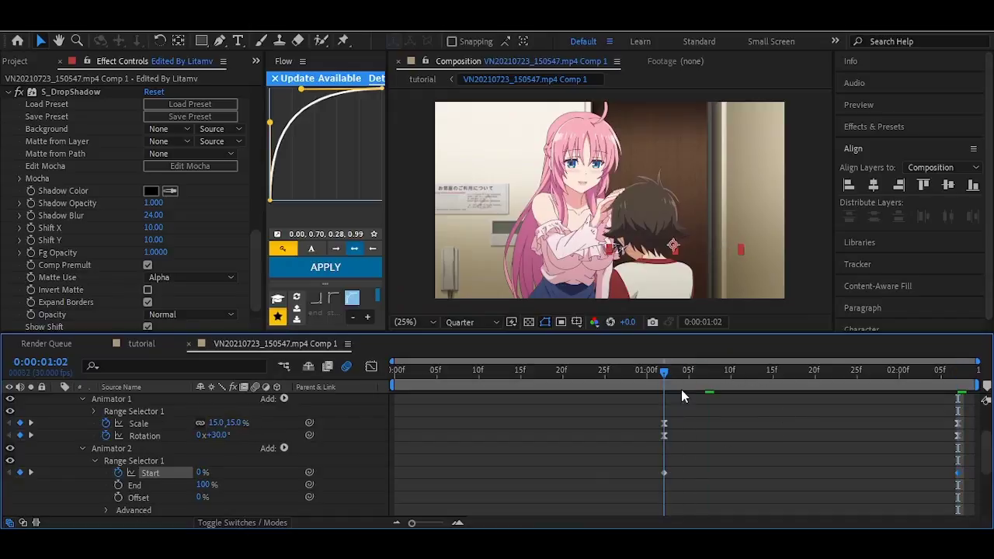
key("space")
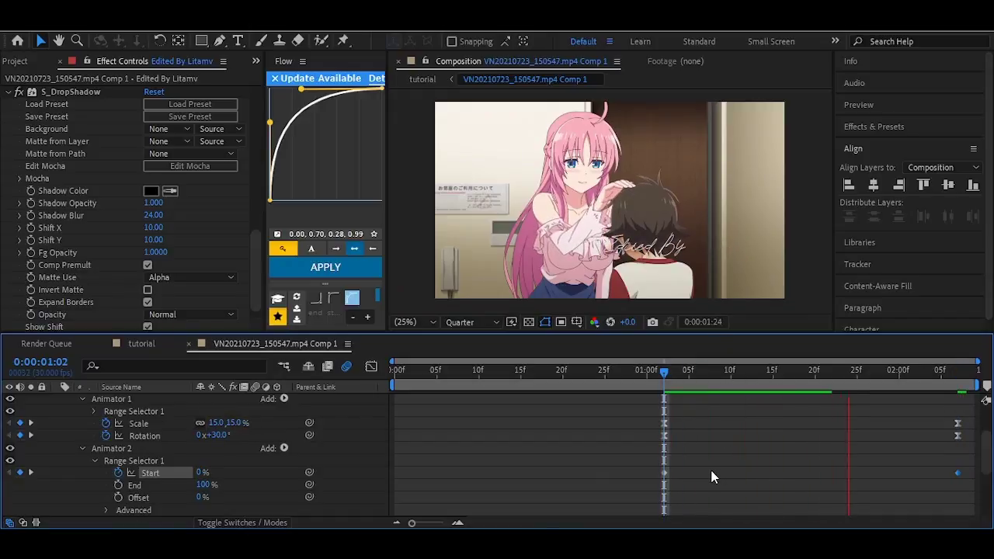
left_click_drag(895, 373, 641, 372)
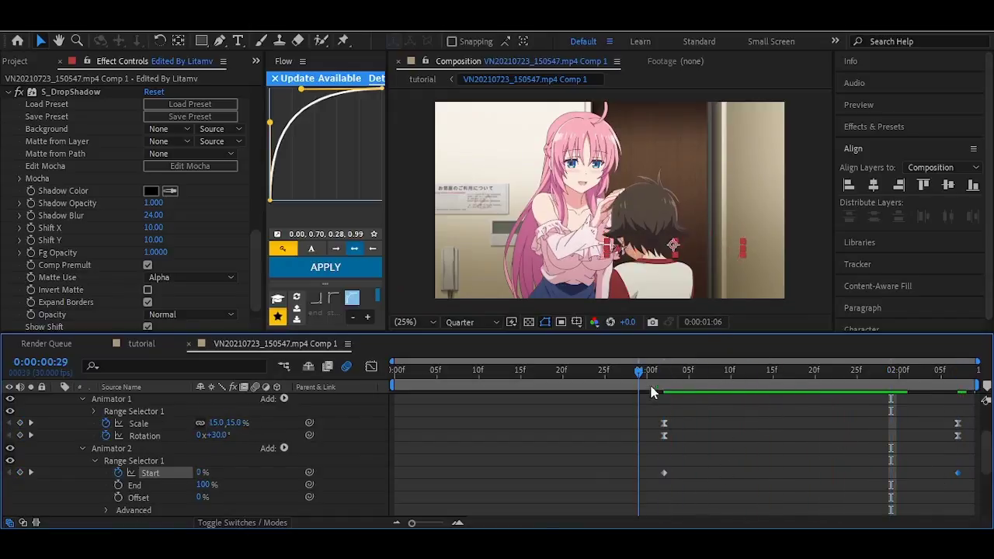
key("space")
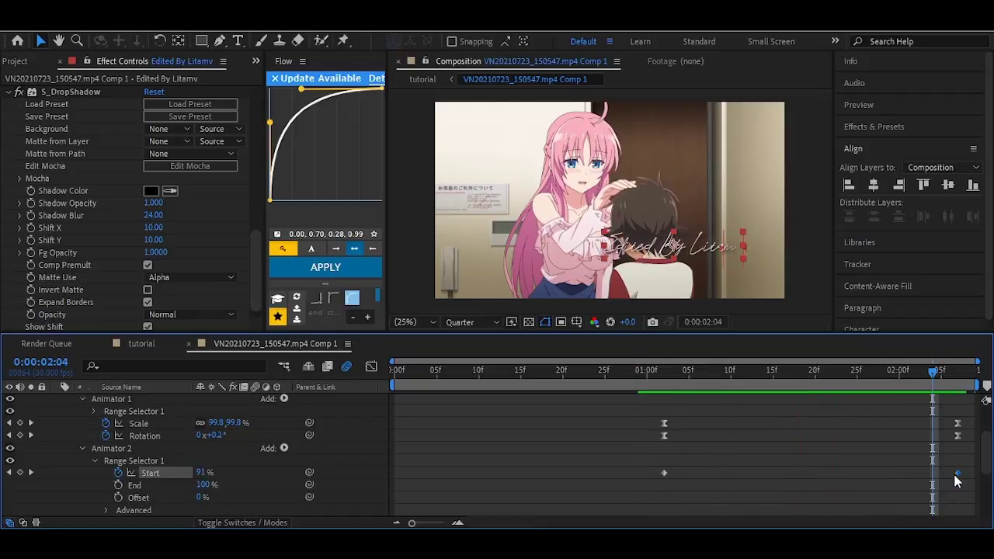
- Move the last Start keyframe earlier to 0:00:02:00, preview the faster reveal, and collapse the credit text layer
left_click_drag(929, 478, 927, 481)
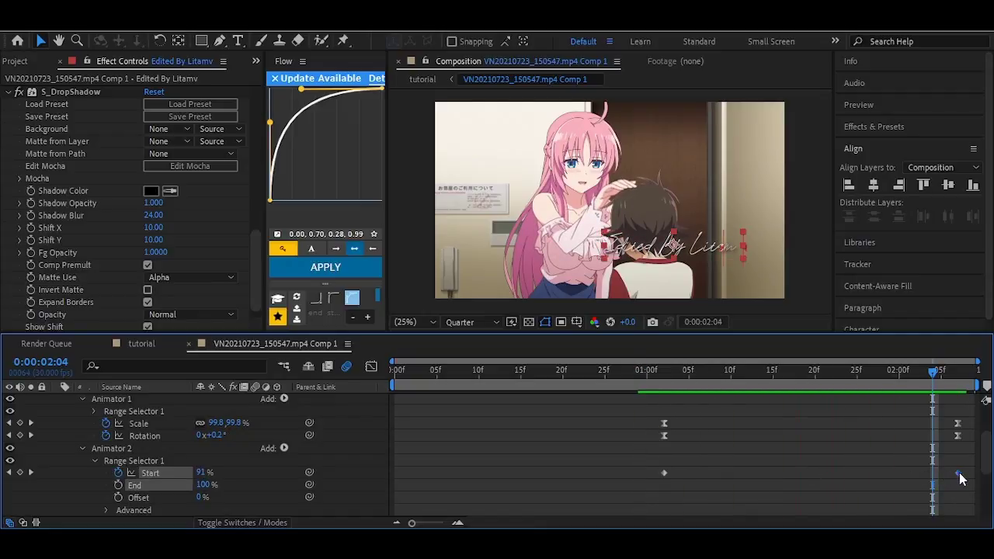
left_click(666, 379)
key("space")
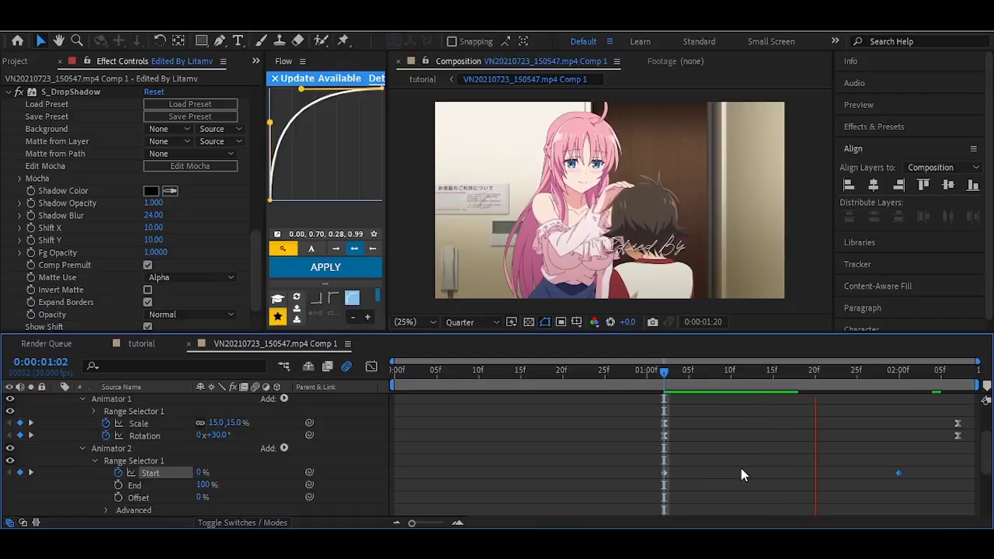
key("space")
left_click(656, 376)
key("space")
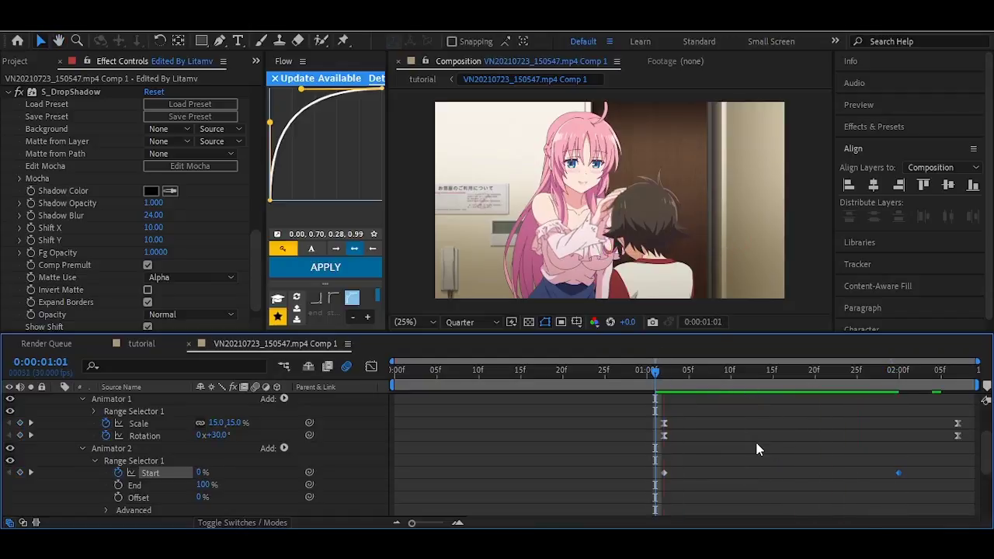
key("space")
scroll(84, 443, "up", 3)
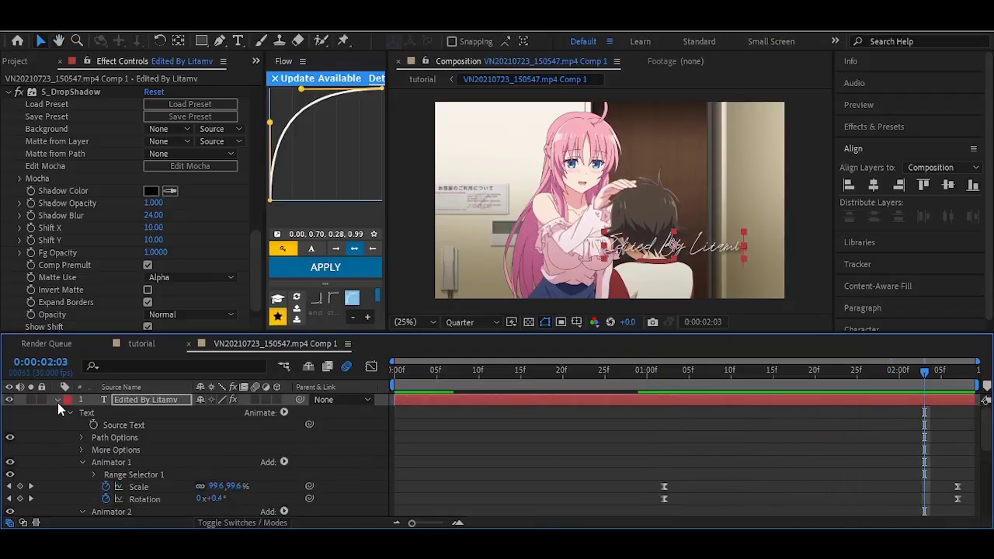
left_click(56, 400)
- Return to the tutorial composition and play back the finished animation with the line and credit text
left_click(141, 343)
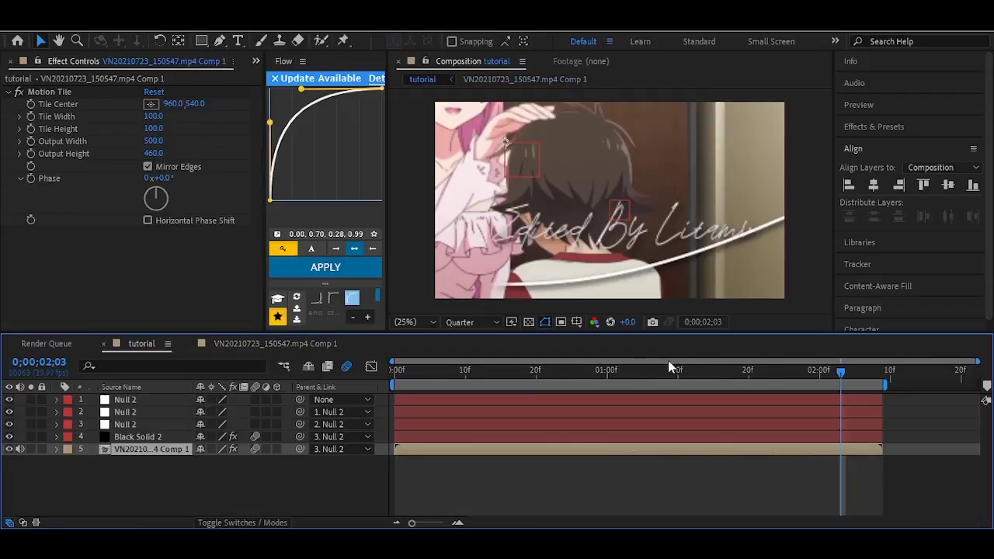
left_click(458, 371)
key("space")
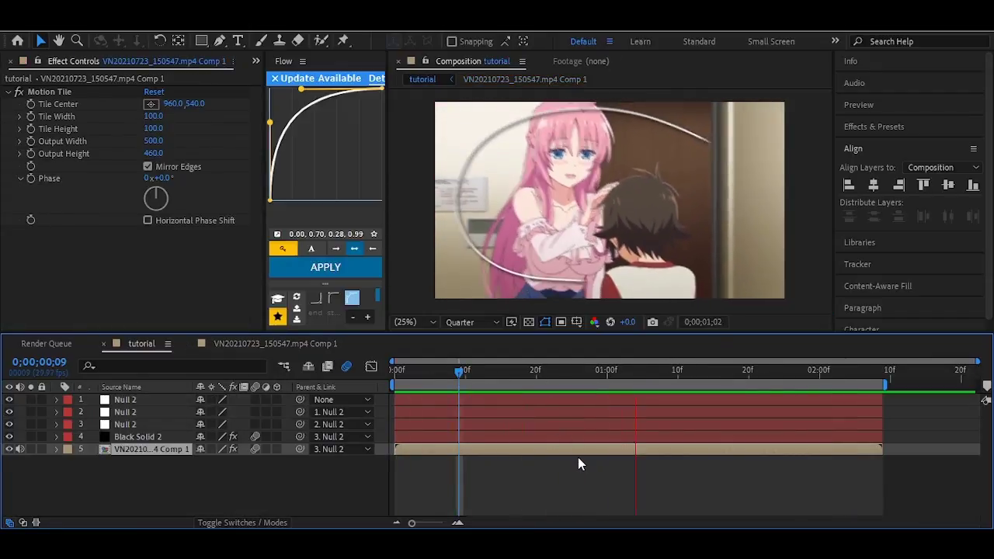
key("space")
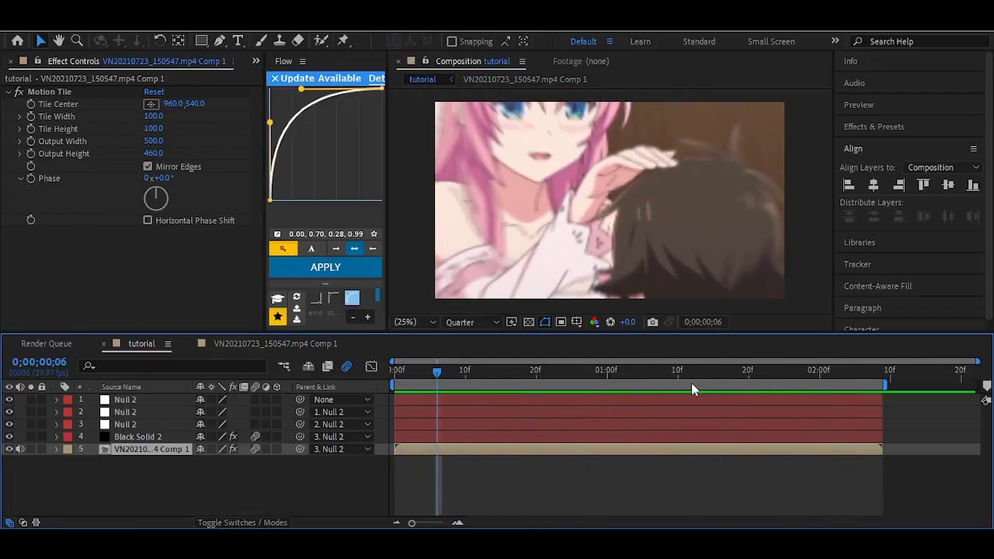
key("space")
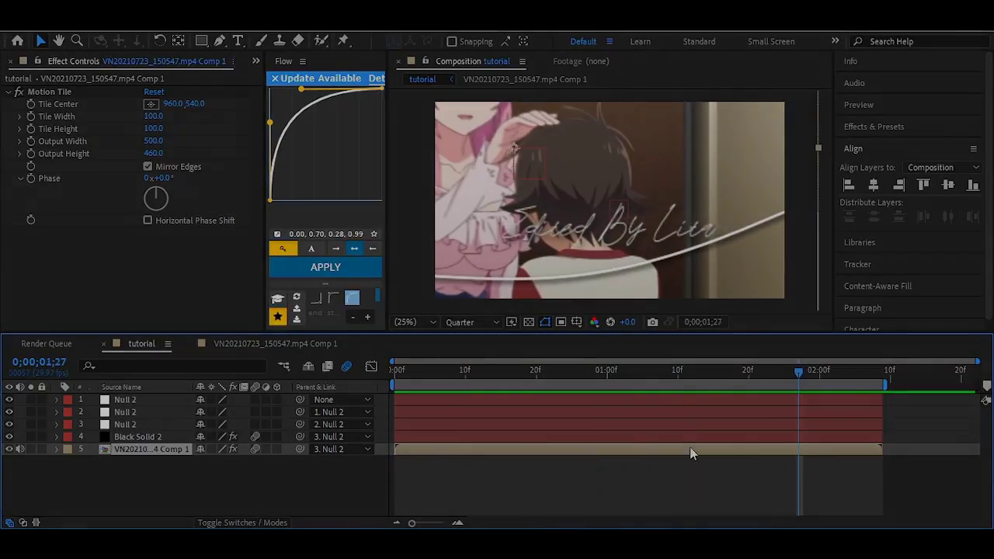